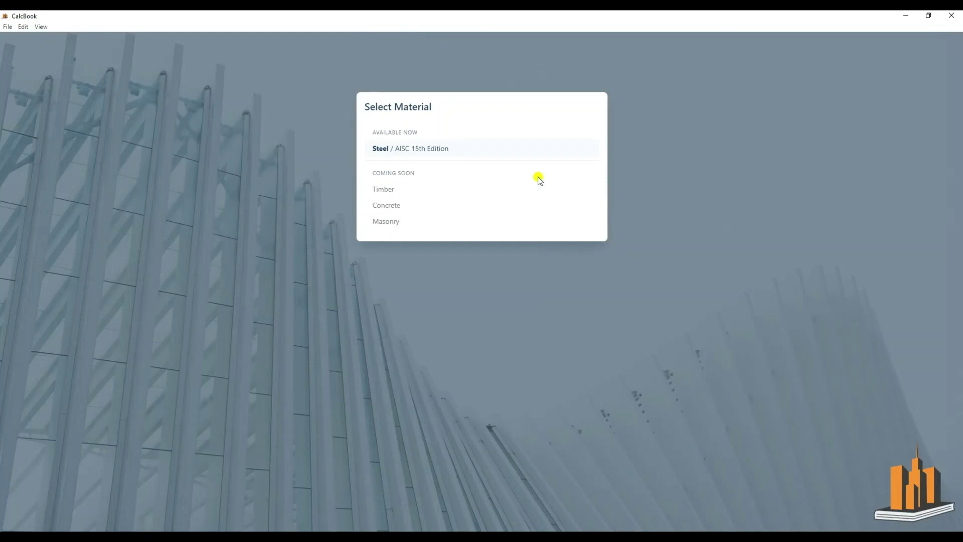
Start a steel AISC 15th Edition member design with the Ch. E compression and Ch. F major-axis flexure calculations.
{"action": "left_click", "coordinate": [540, 149]}
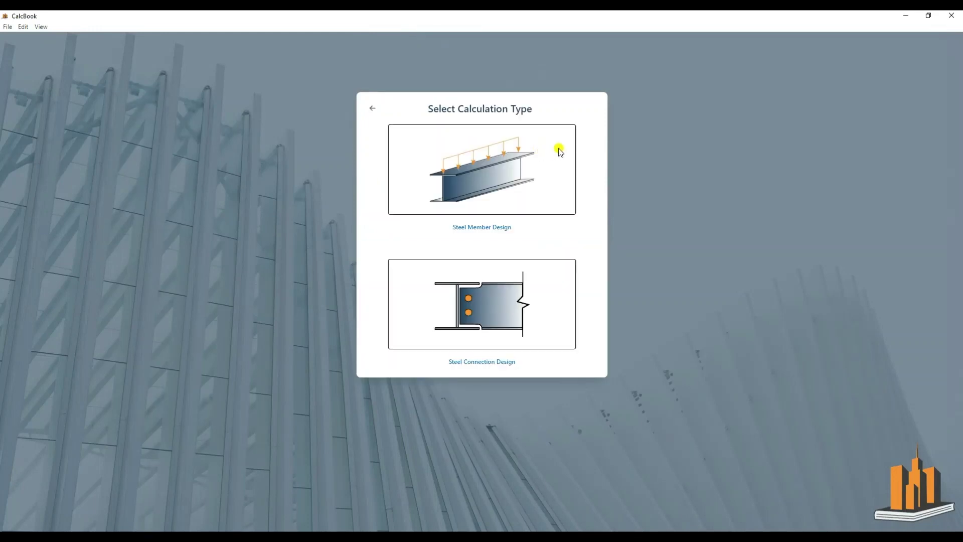
{"action": "left_click", "coordinate": [493, 230]}
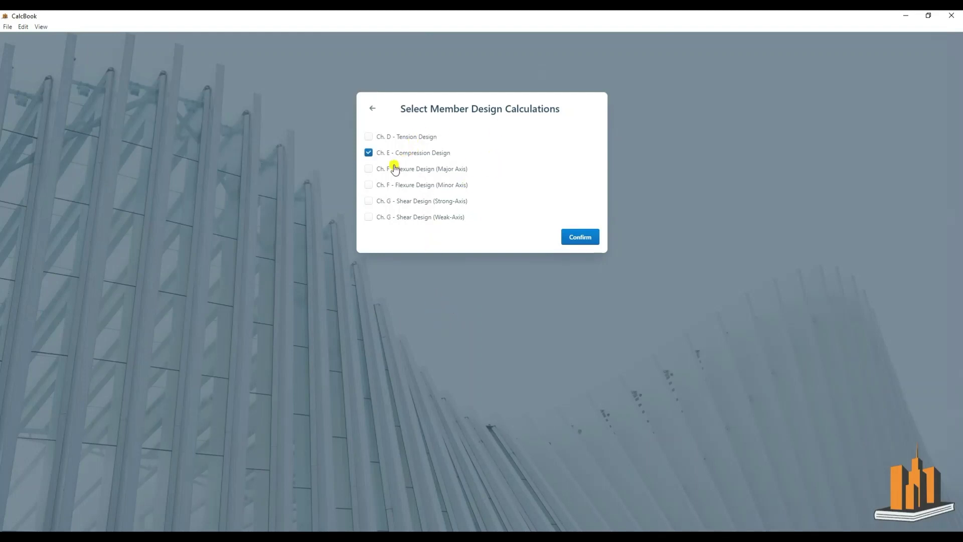
{"action": "left_click", "coordinate": [370, 169]}
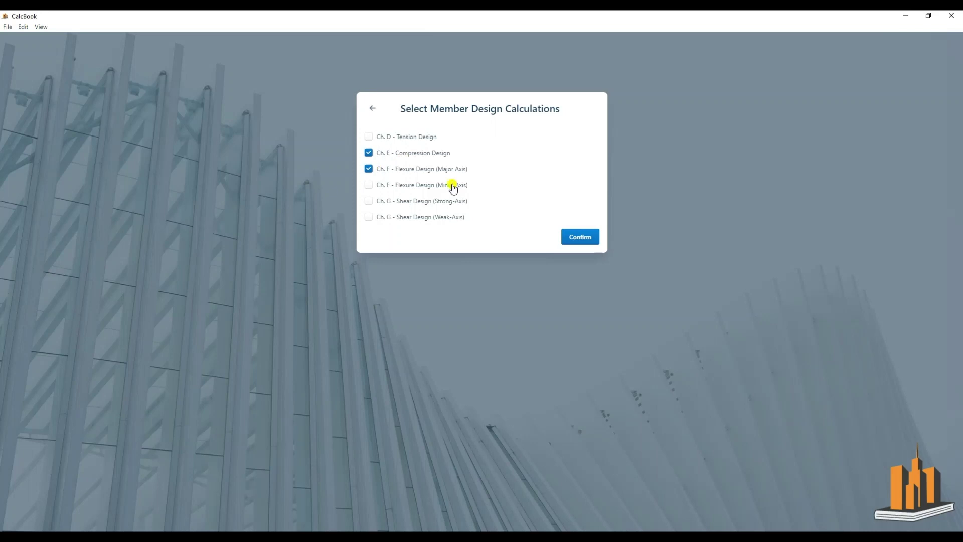
{"action": "left_click", "coordinate": [577, 237]}
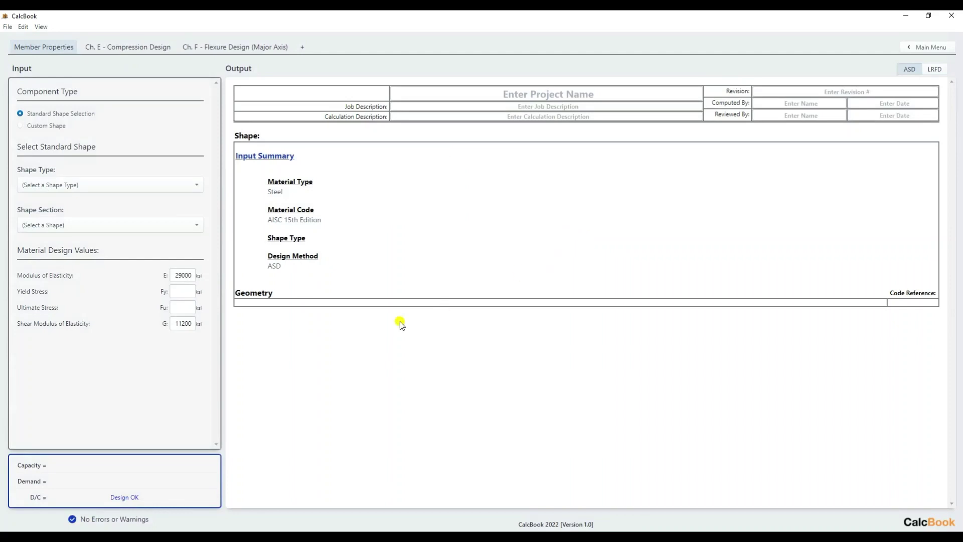
Define the member as a standard W shape with the W10X15 section.
{"action": "left_click", "coordinate": [50, 127]}
{"action": "left_click", "coordinate": [49, 113]}
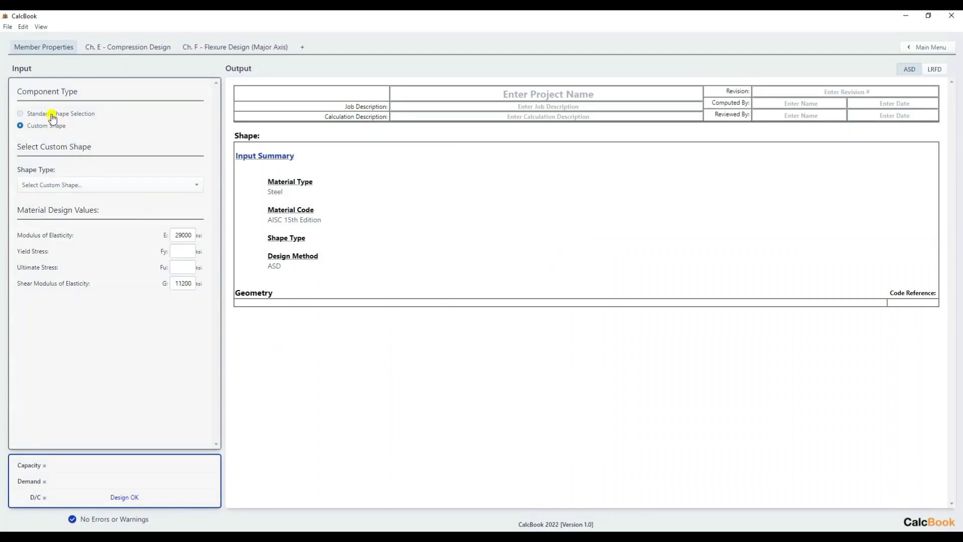
{"action": "left_click", "coordinate": [137, 186]}
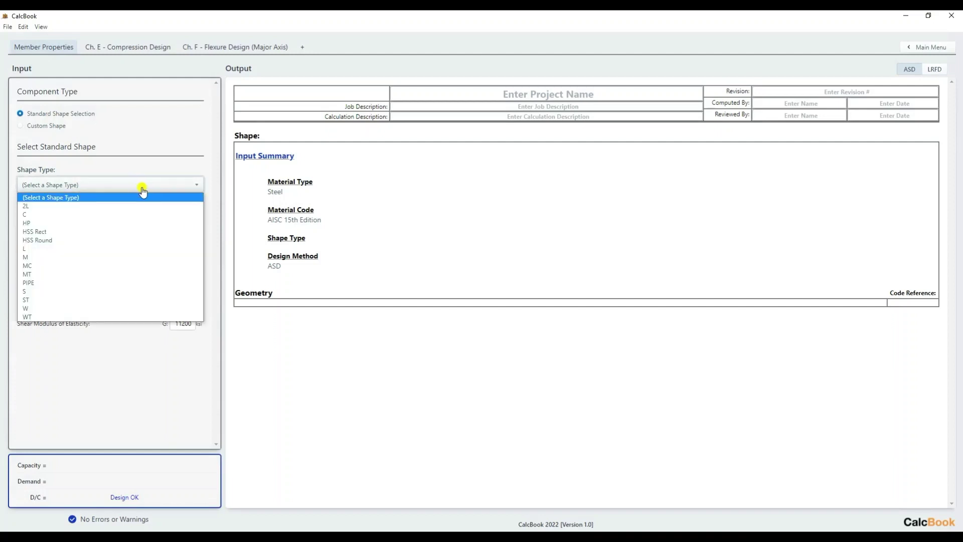
{"action": "left_click", "coordinate": [95, 308]}
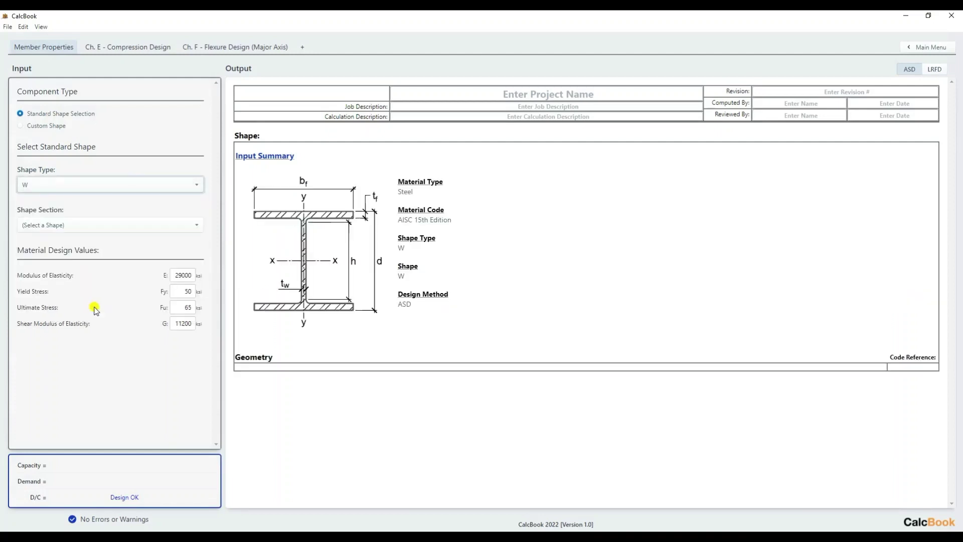
{"action": "left_click", "coordinate": [87, 228]}
{"action": "scroll", "coordinate": [120, 283], "scroll_direction": "down", "scroll_amount": 8}
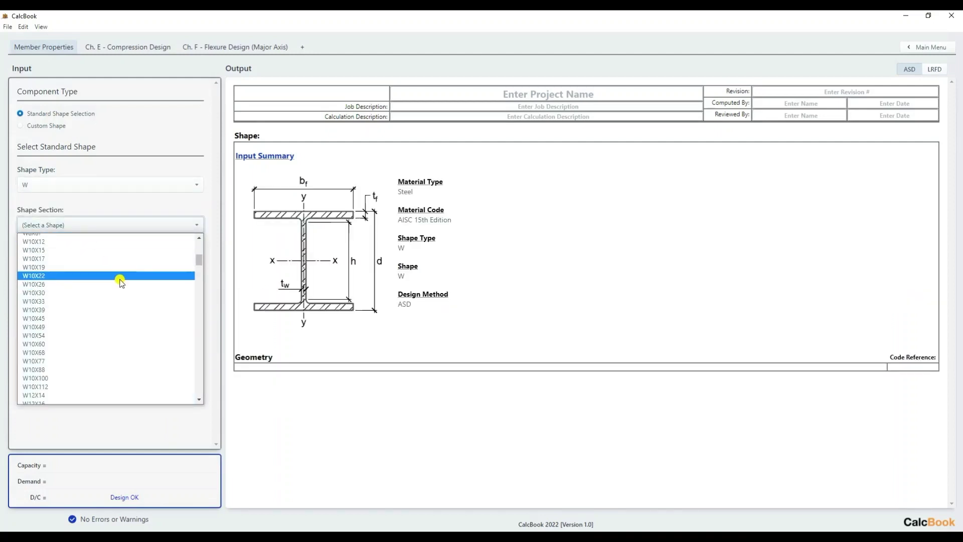
{"action": "left_click", "coordinate": [95, 250]}
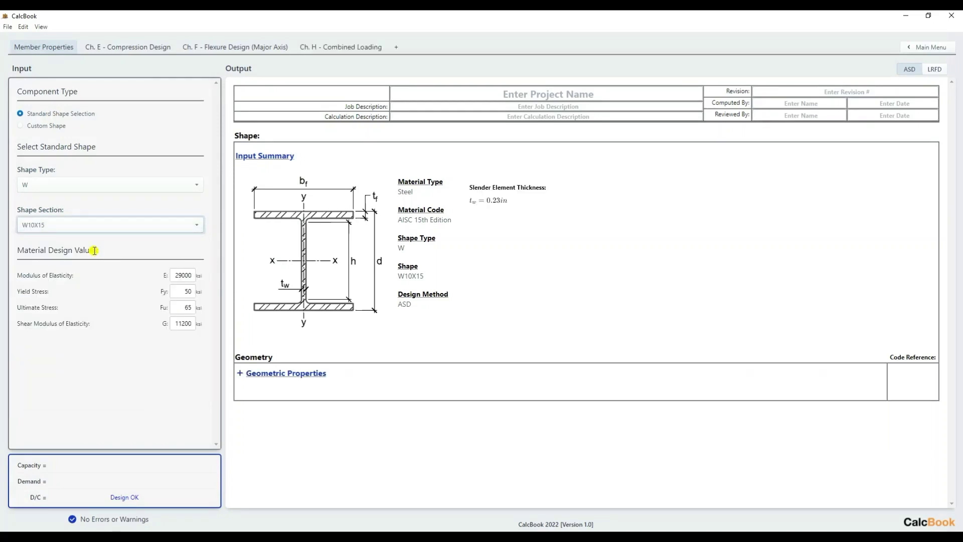
Expand and review the geometric properties of the selected section in the output.
{"action": "left_click", "coordinate": [240, 373]}
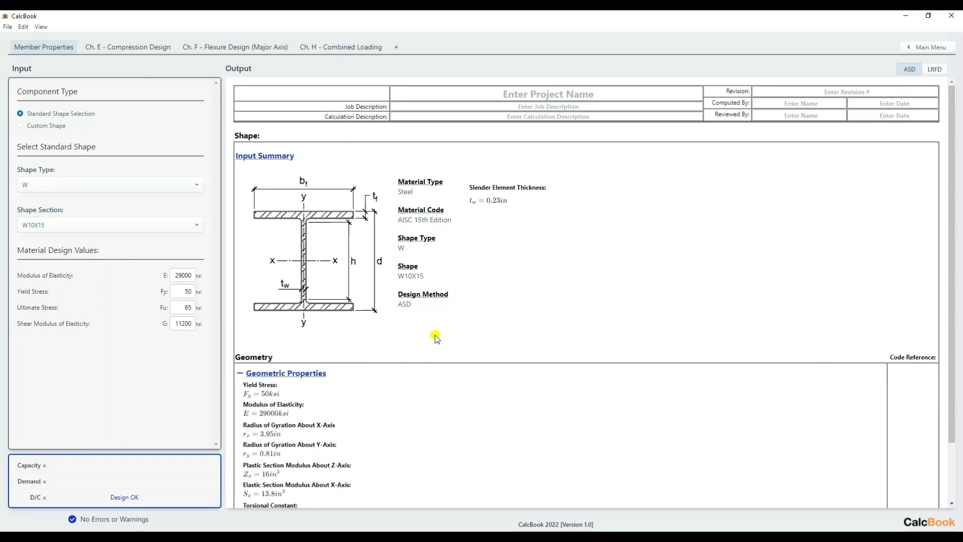
{"action": "scroll", "coordinate": [436, 336], "scroll_direction": "down", "scroll_amount": 1}
{"action": "scroll", "coordinate": [437, 337], "scroll_direction": "down", "scroll_amount": 1}
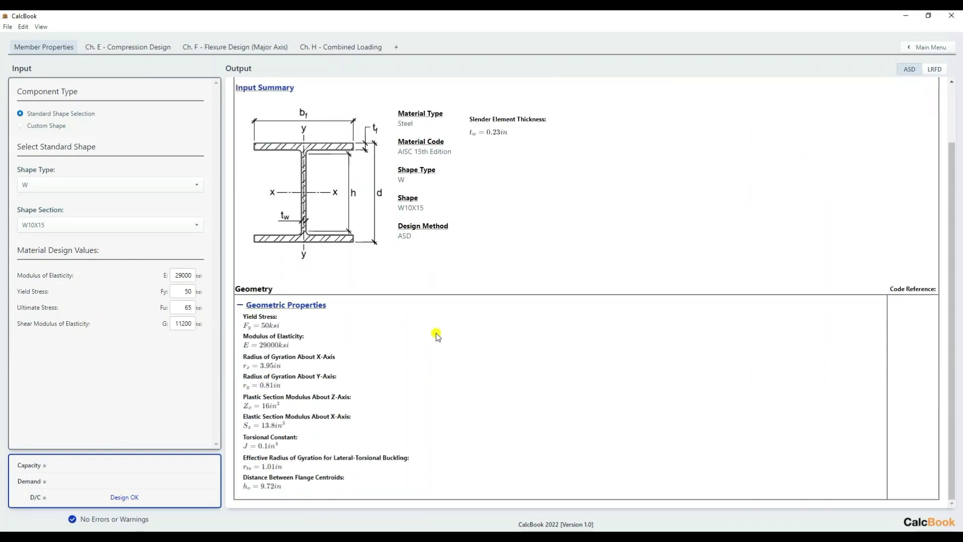
{"action": "scroll", "coordinate": [424, 362], "scroll_direction": "up", "scroll_amount": 1}
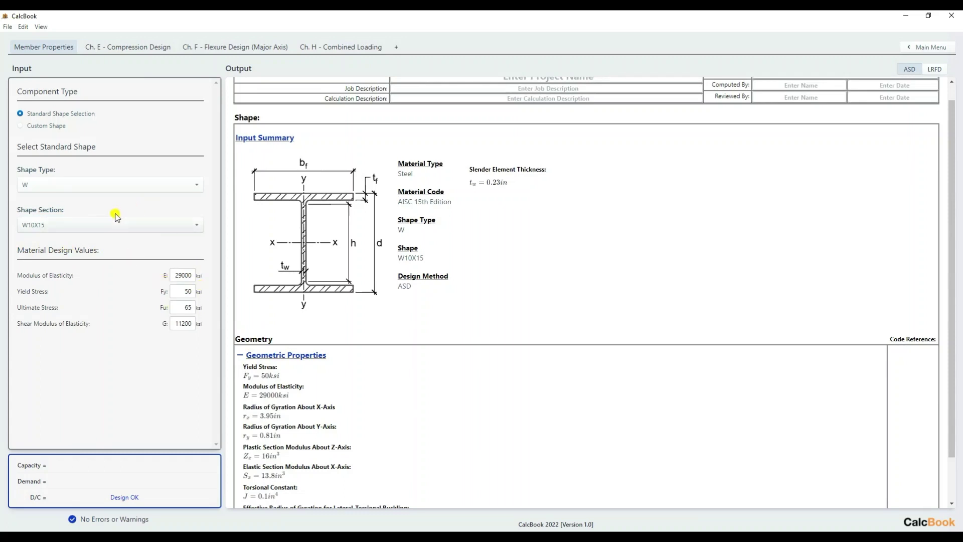
Open the Ch. E compression design and read the help notes on the X-axis effective length factor and the buckling check.
{"action": "left_click", "coordinate": [117, 48]}
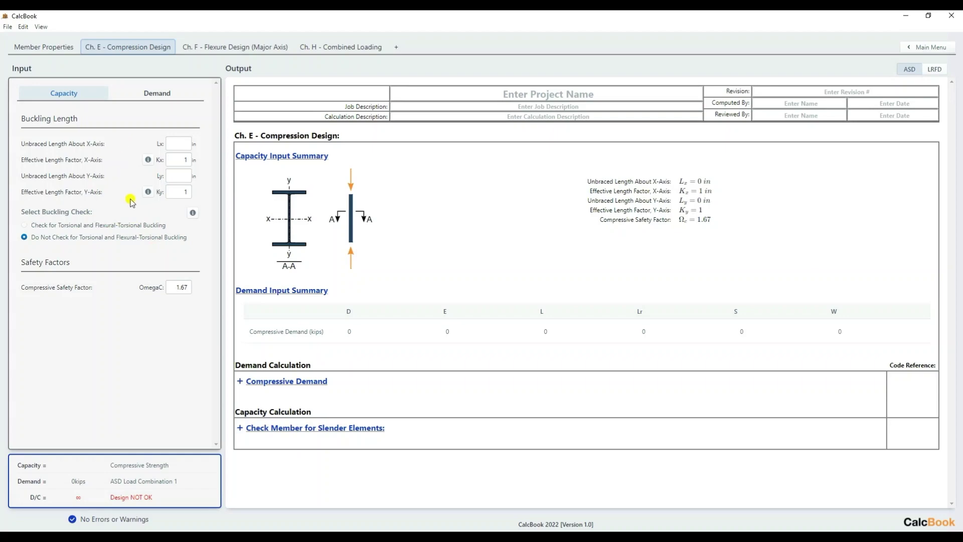
{"action": "left_click", "coordinate": [148, 160]}
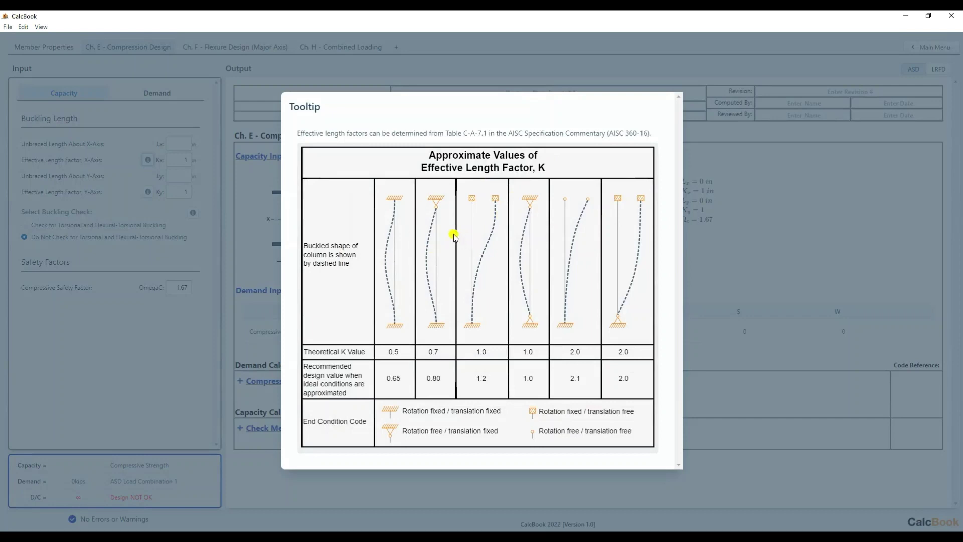
{"action": "left_click", "coordinate": [196, 230]}
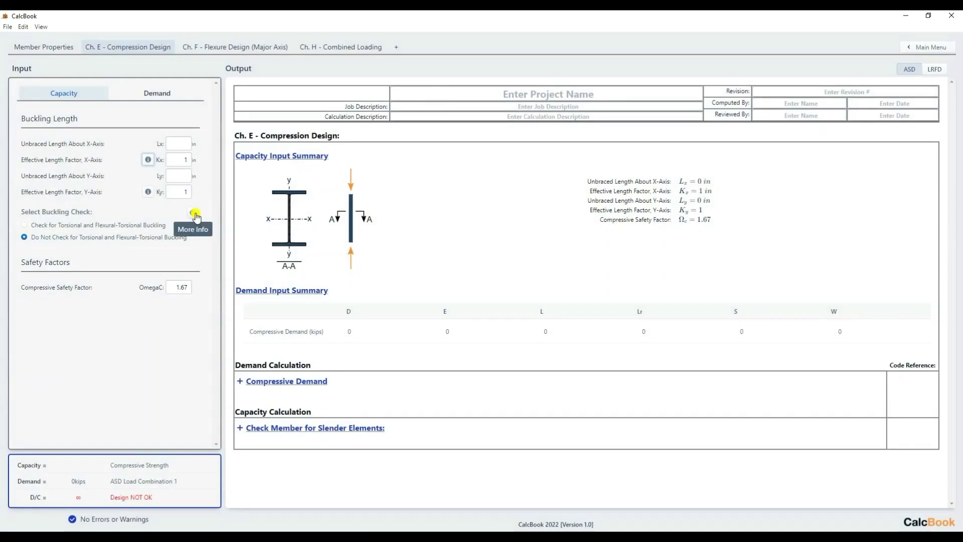
{"action": "left_click", "coordinate": [195, 214]}
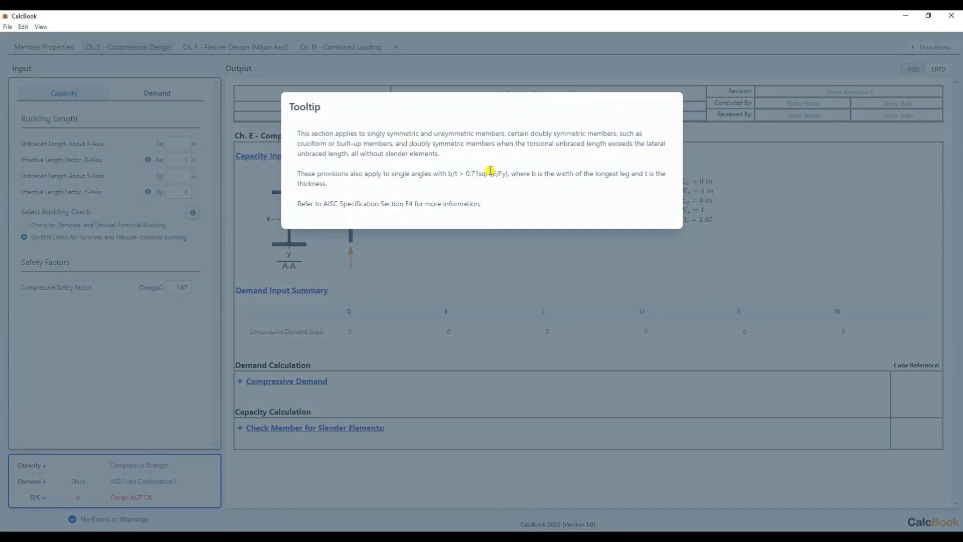
{"action": "left_click", "coordinate": [433, 274]}
Set the unbraced lengths about the X-axis and the Y-axis to 120 in each.
{"action": "left_click", "coordinate": [176, 140]}
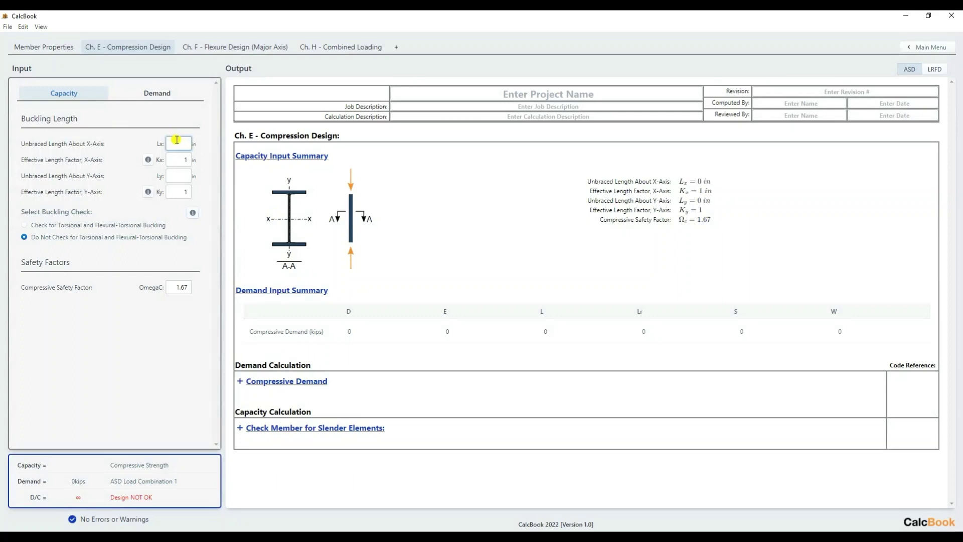
{"action": "type", "text": "120"}
{"action": "key", "text": "Tab"}
{"action": "key", "text": "Tab"}
{"action": "type", "text": "120"}
{"action": "key", "text": "Tab"}
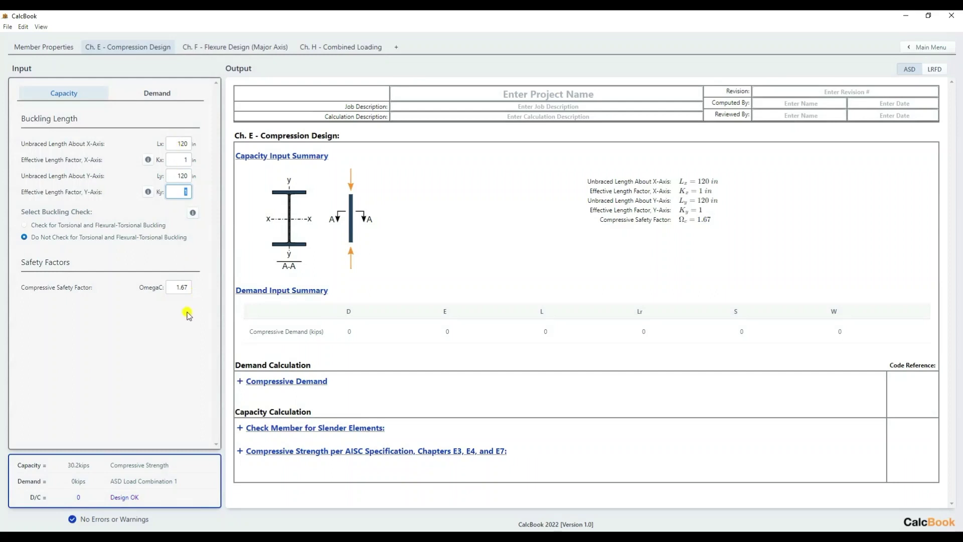
Inspect the compressive safety factor and switch the design method to LRFD.
{"action": "left_click", "coordinate": [182, 286]}
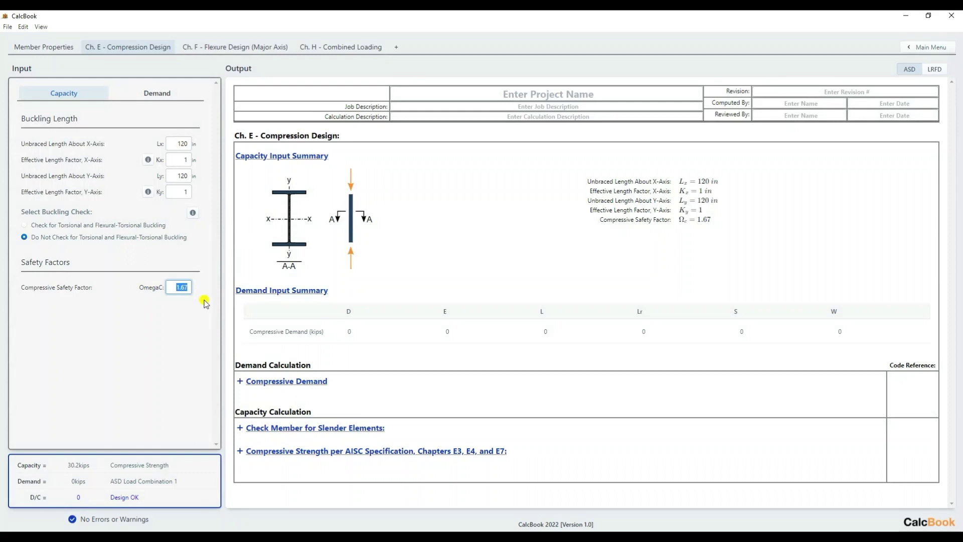
{"action": "left_click", "coordinate": [194, 305]}
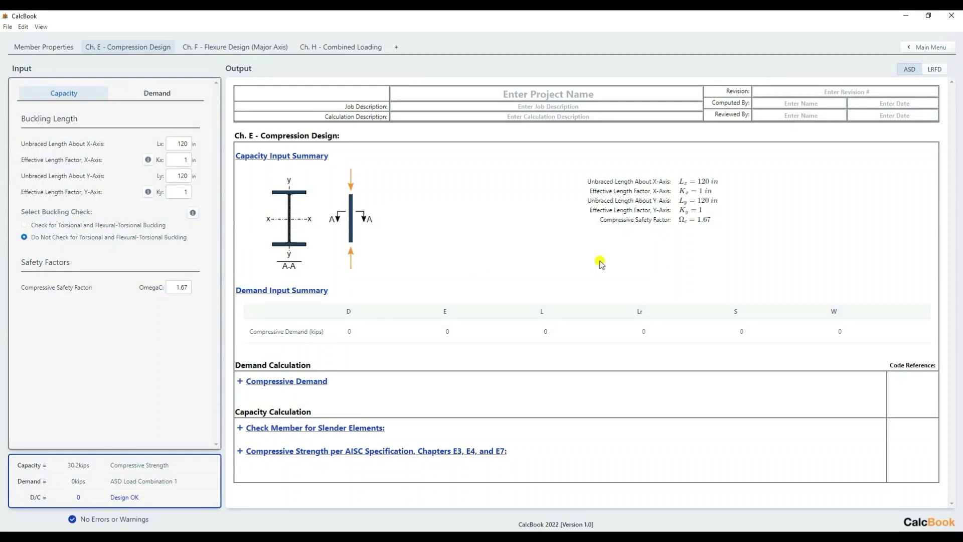
{"action": "left_click", "coordinate": [933, 71]}
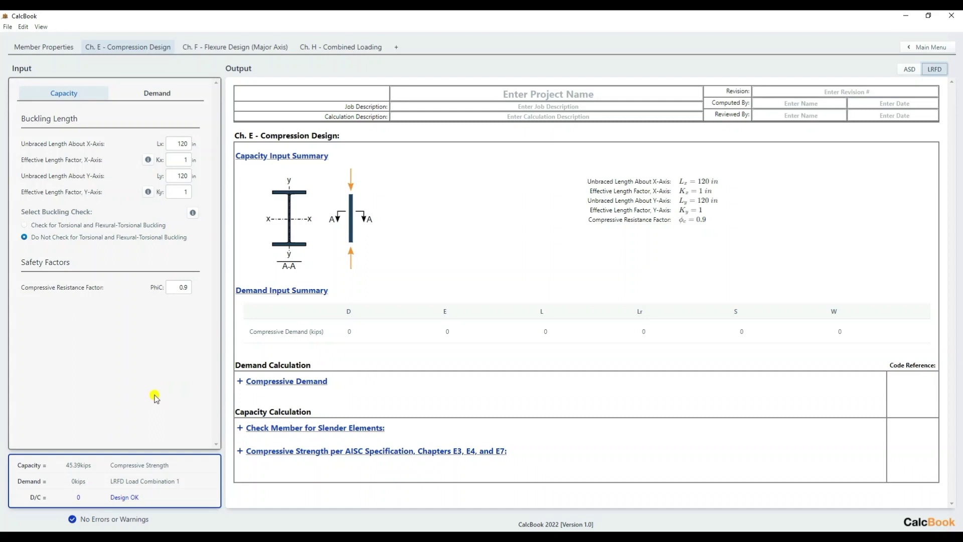
Set the compressive demand's loading combination option to None and enter a design load of 25 kips.
{"action": "left_click", "coordinate": [162, 93]}
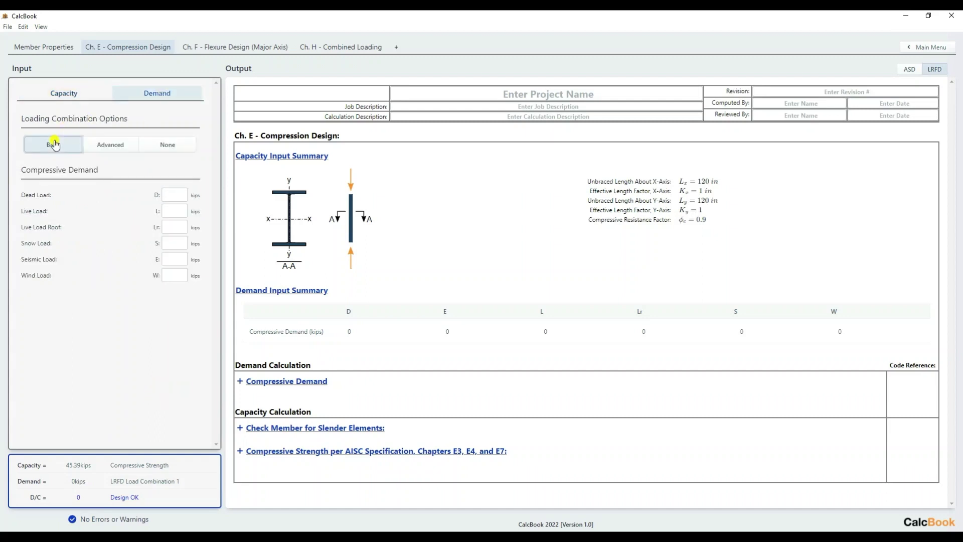
{"action": "left_click", "coordinate": [110, 148]}
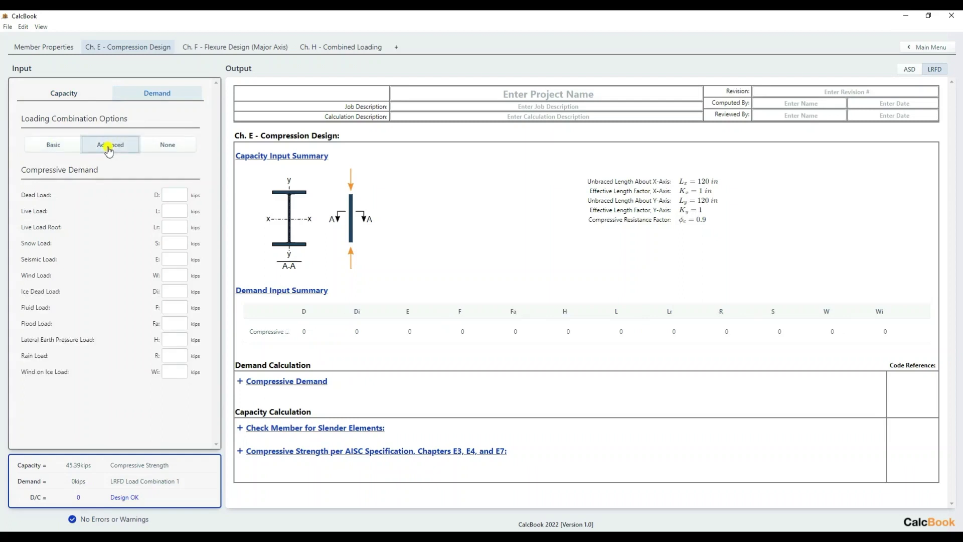
{"action": "left_click", "coordinate": [163, 147]}
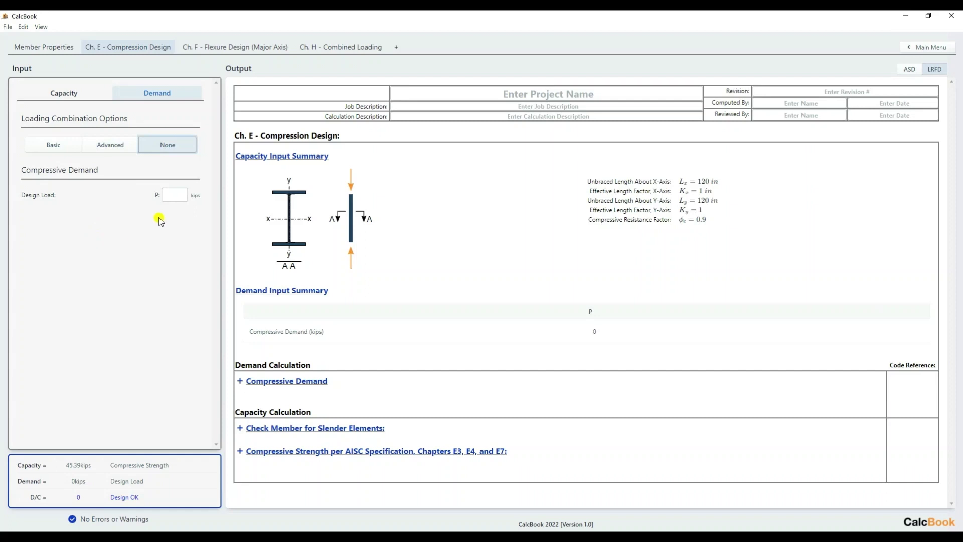
{"action": "left_click", "coordinate": [170, 193]}
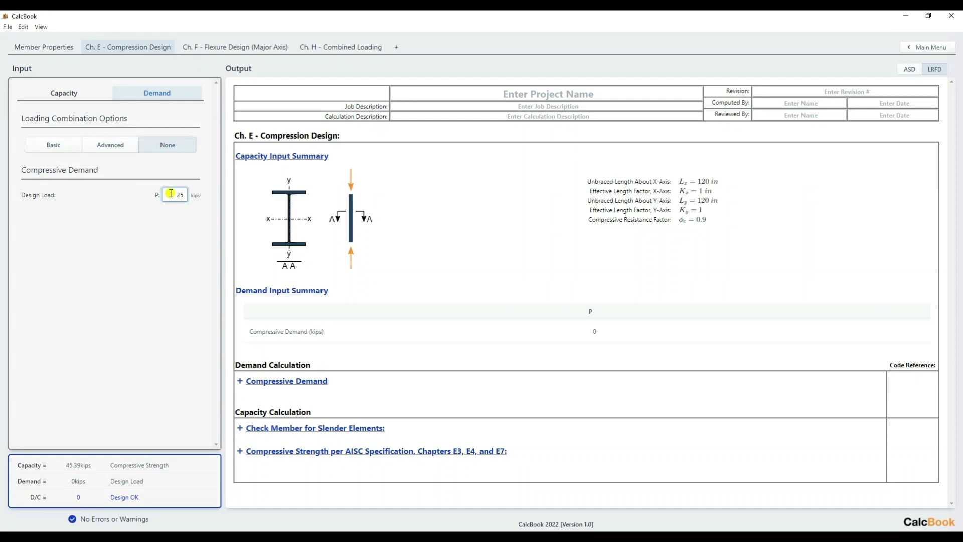
{"action": "left_click", "coordinate": [175, 271]}
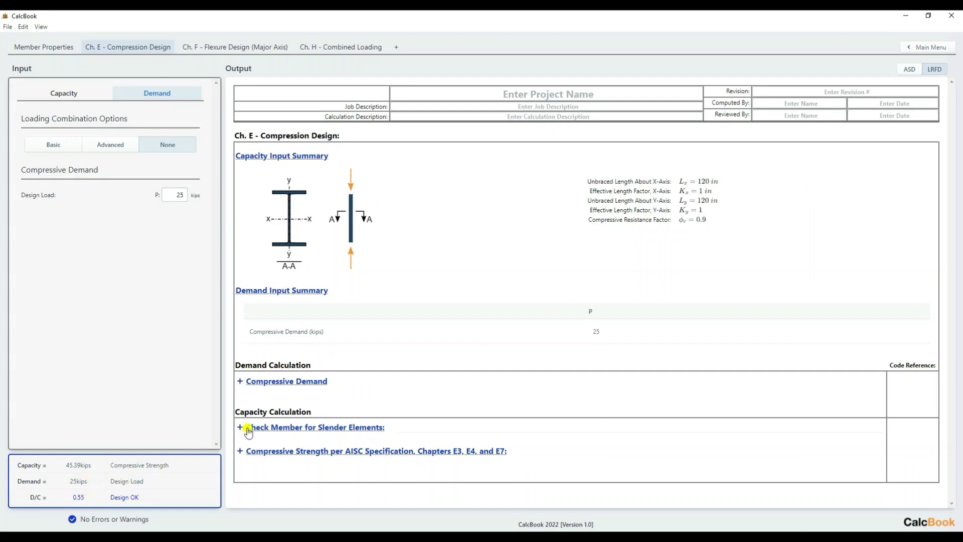
Expand and review the compressive demand calculation and the flange and web checks for slender elements.
{"action": "left_click", "coordinate": [242, 382]}
{"action": "scroll", "coordinate": [291, 324], "scroll_direction": "down", "scroll_amount": 1}
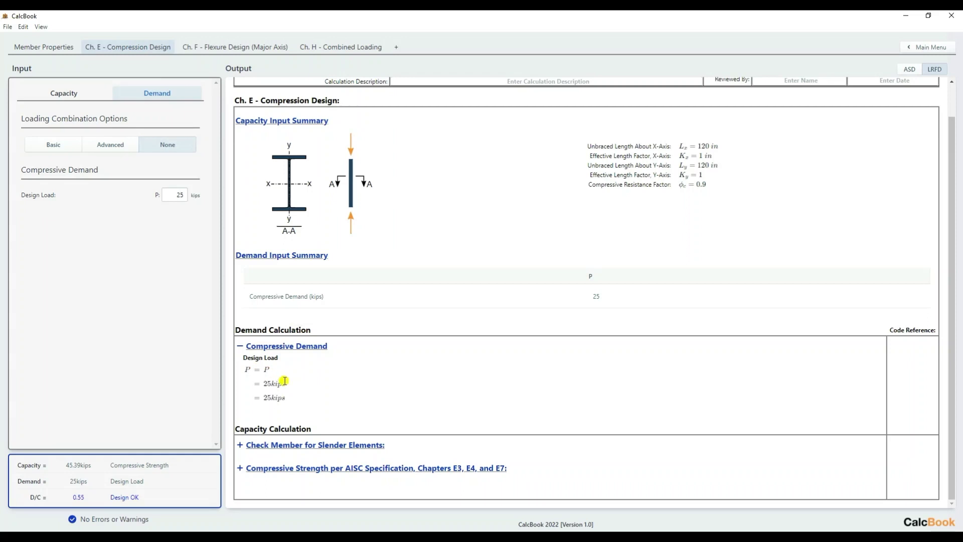
{"action": "left_click", "coordinate": [241, 445]}
{"action": "scroll", "coordinate": [468, 371], "scroll_direction": "down", "scroll_amount": 1}
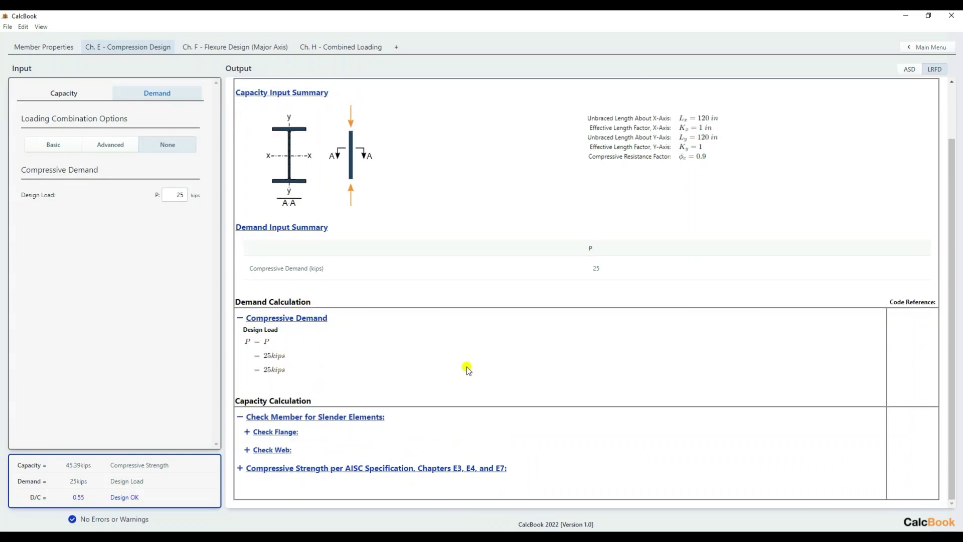
{"action": "left_click", "coordinate": [258, 437]}
{"action": "scroll", "coordinate": [370, 365], "scroll_direction": "down", "scroll_amount": 3}
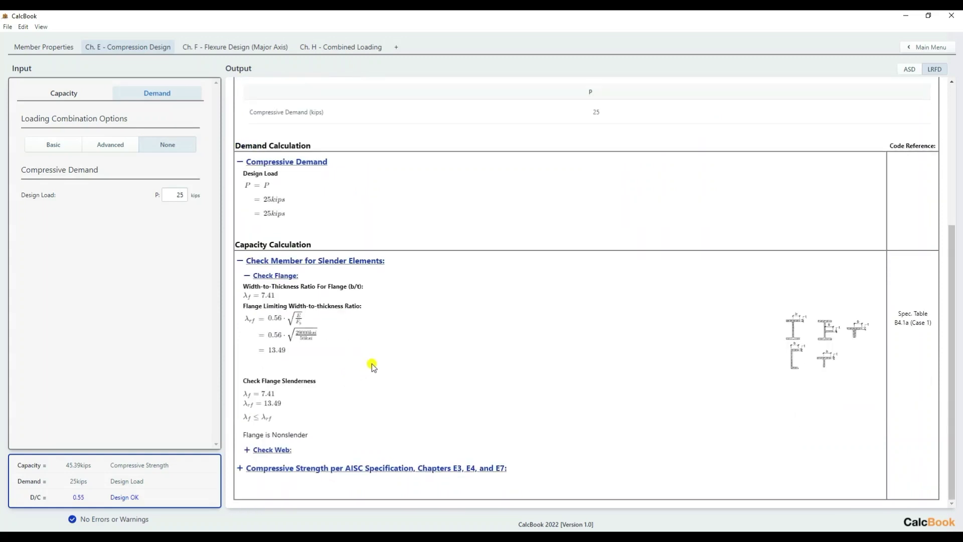
{"action": "left_click", "coordinate": [247, 449]}
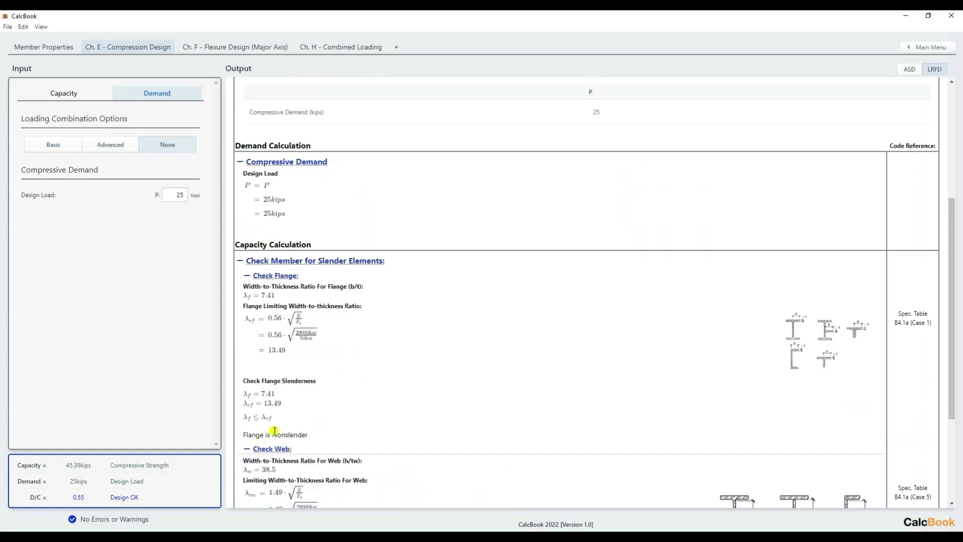
{"action": "scroll", "coordinate": [371, 363], "scroll_direction": "down", "scroll_amount": 3}
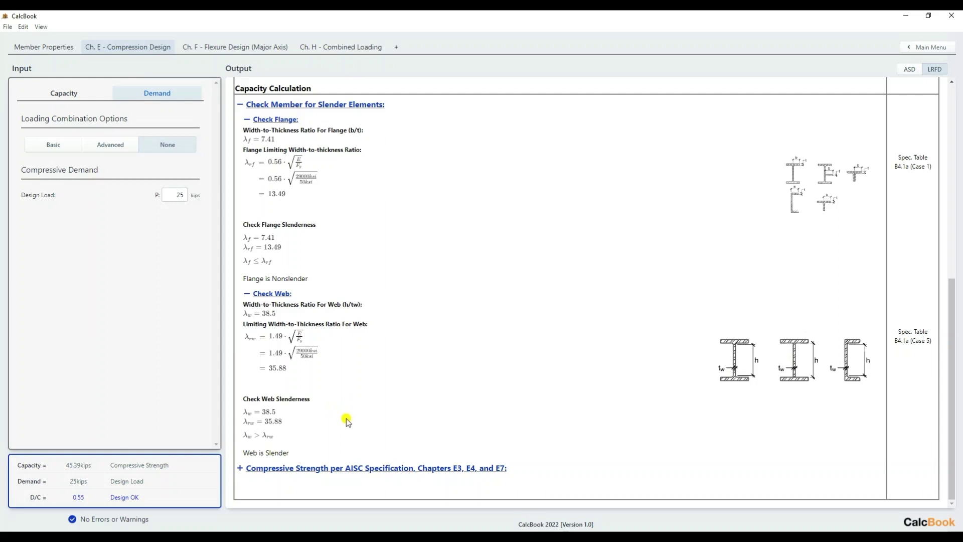
Expand the compressive strength calculation and examine which axis controls in the E2 limiting slenderness ratio.
{"action": "left_click", "coordinate": [243, 472]}
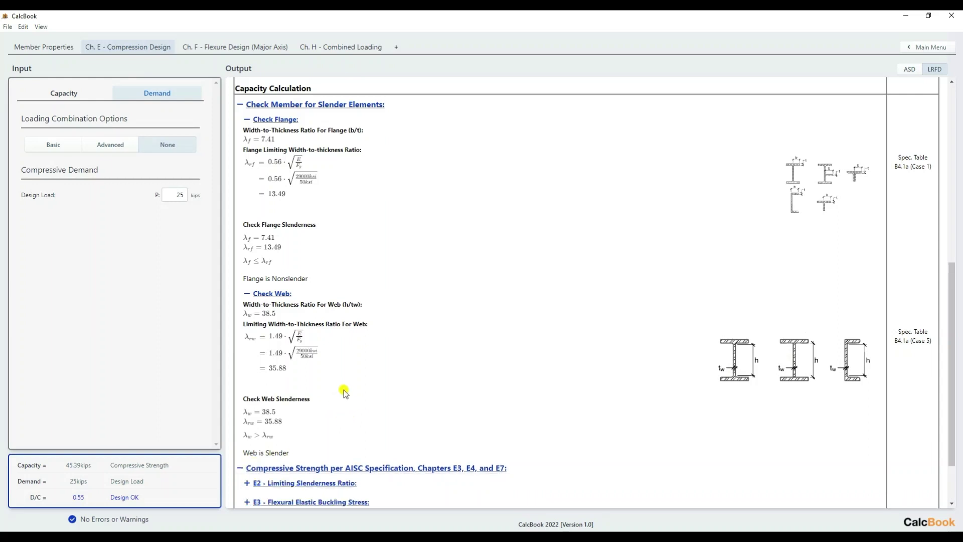
{"action": "scroll", "coordinate": [361, 384], "scroll_direction": "down", "scroll_amount": 3}
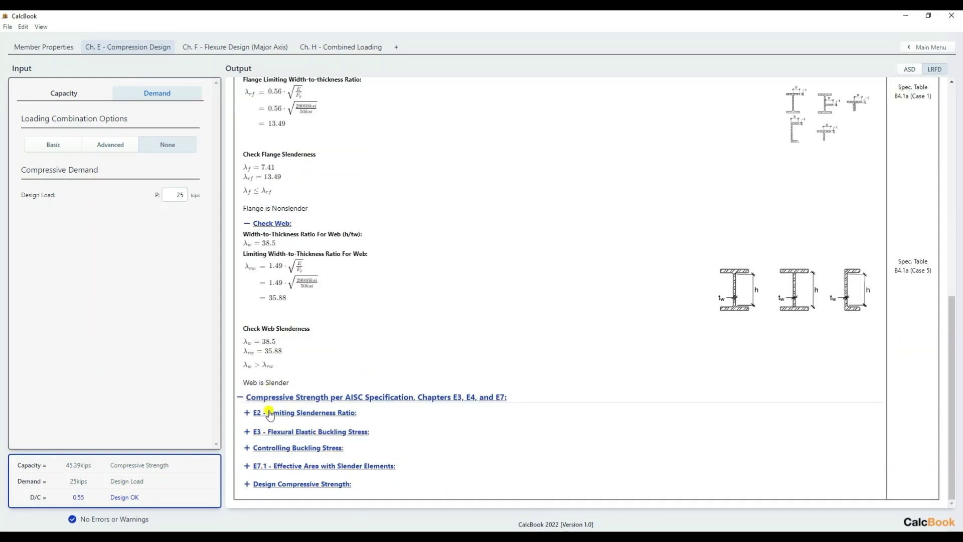
{"action": "left_click", "coordinate": [253, 413]}
{"action": "scroll", "coordinate": [360, 281], "scroll_direction": "down", "scroll_amount": 3}
{"action": "scroll", "coordinate": [358, 279], "scroll_direction": "down", "scroll_amount": 3}
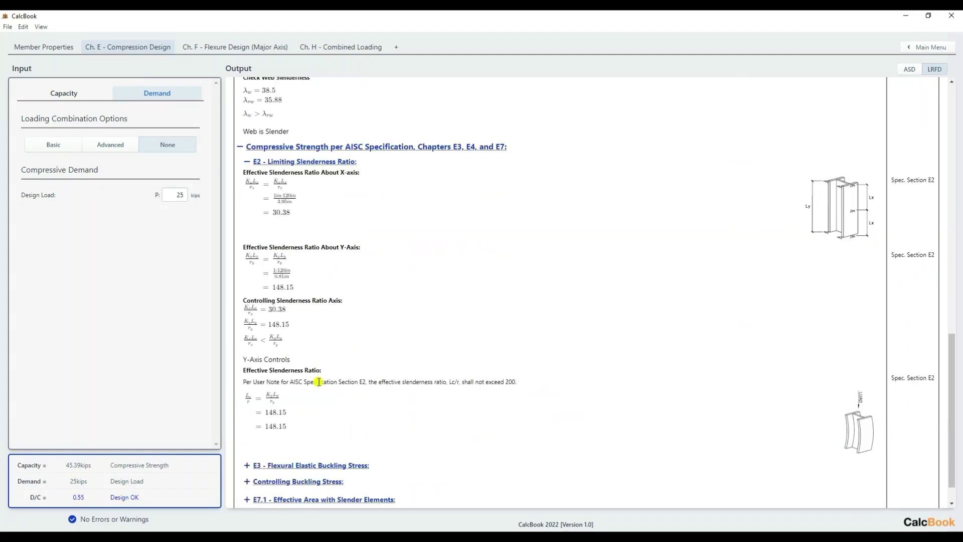
{"action": "scroll", "coordinate": [319, 383], "scroll_direction": "down", "scroll_amount": 1}
{"action": "left_click_drag", "start_coordinate": [245, 326], "coordinate": [290, 328]}
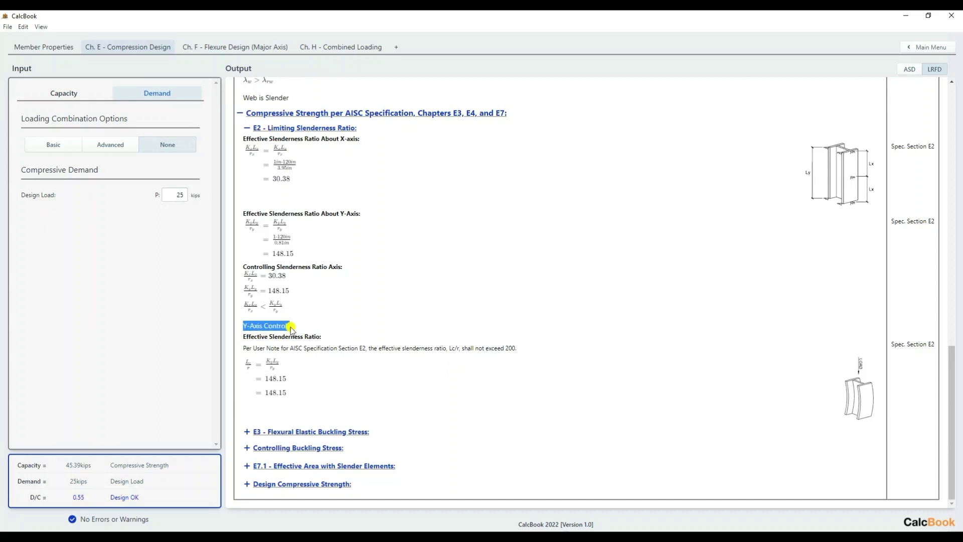
Expand and review the E3 flexural elastic buckling stress and controlling buckling stress calculations.
{"action": "left_click", "coordinate": [284, 432]}
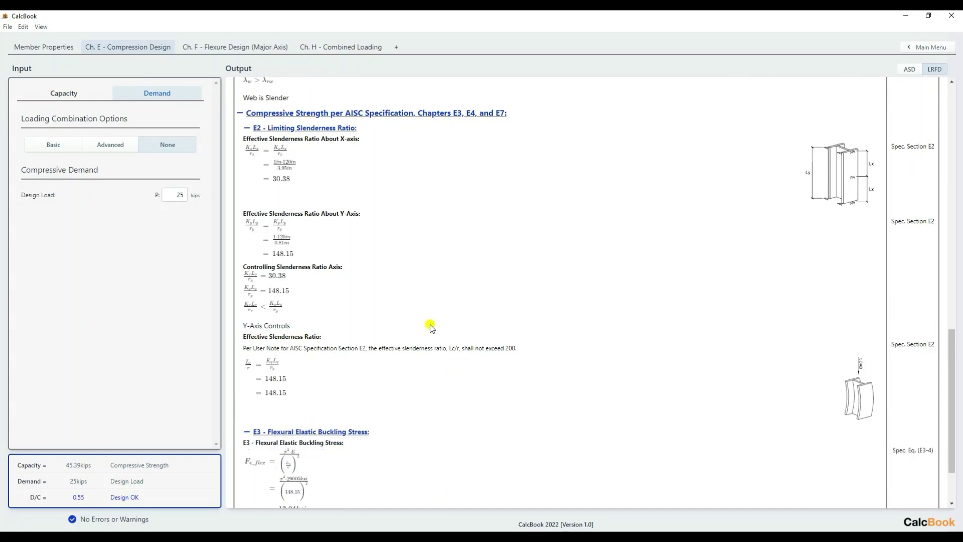
{"action": "scroll", "coordinate": [434, 322], "scroll_direction": "down", "scroll_amount": 2}
{"action": "left_click", "coordinate": [332, 447]}
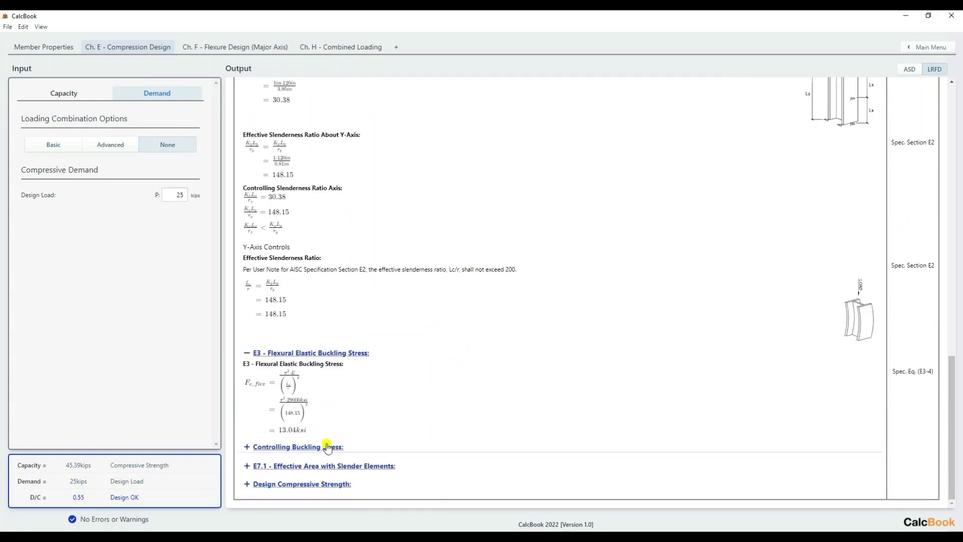
{"action": "scroll", "coordinate": [459, 354], "scroll_direction": "down", "scroll_amount": 5}
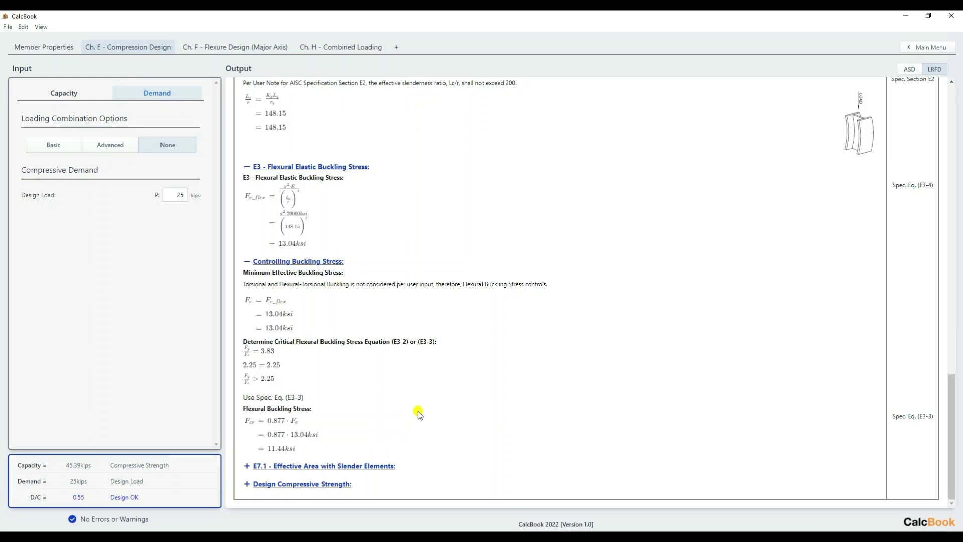
Expand and review the E7.1 effective area with slender elements and the design compressive strength calculations.
{"action": "left_click", "coordinate": [248, 466]}
{"action": "scroll", "coordinate": [379, 327], "scroll_direction": "down", "scroll_amount": 4}
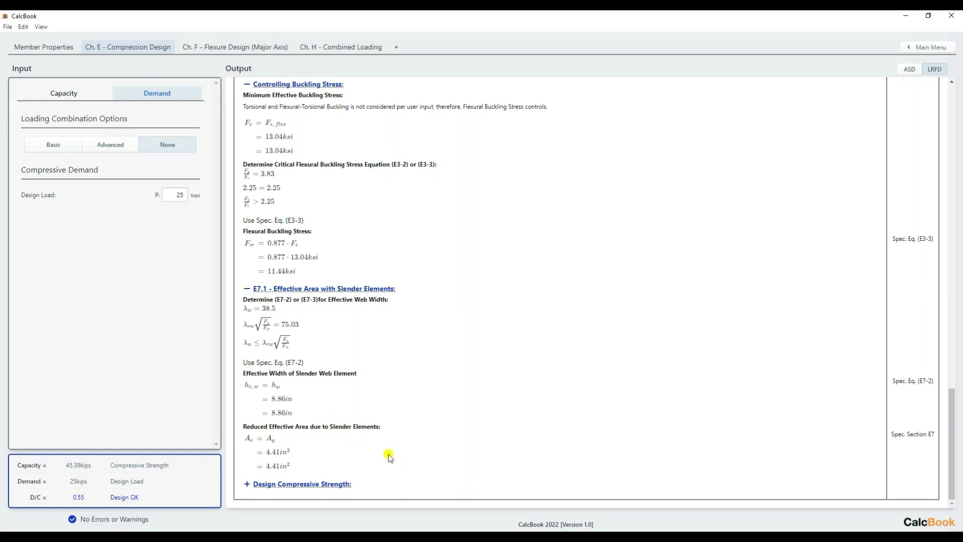
{"action": "left_click", "coordinate": [326, 483]}
{"action": "scroll", "coordinate": [427, 402], "scroll_direction": "down", "scroll_amount": 3}
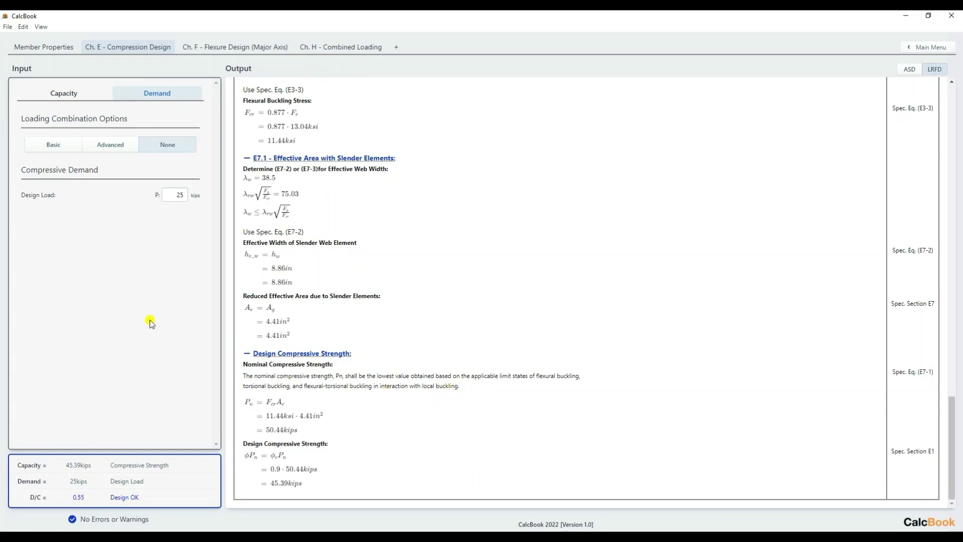
Set the laterally unbraced length for major-axis flexure to 120 in and view its explanatory bracing diagrams.
{"action": "left_click", "coordinate": [225, 48]}
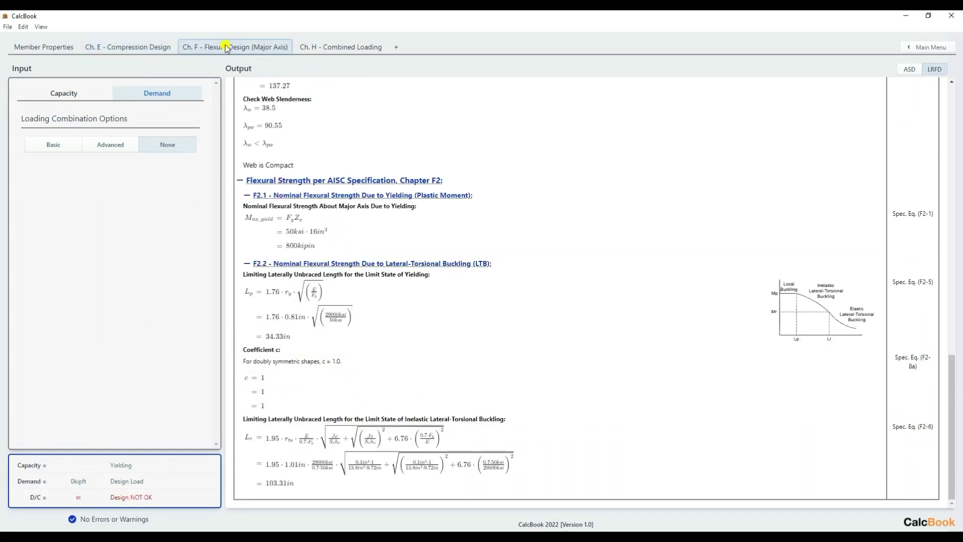
{"action": "left_click", "coordinate": [81, 94]}
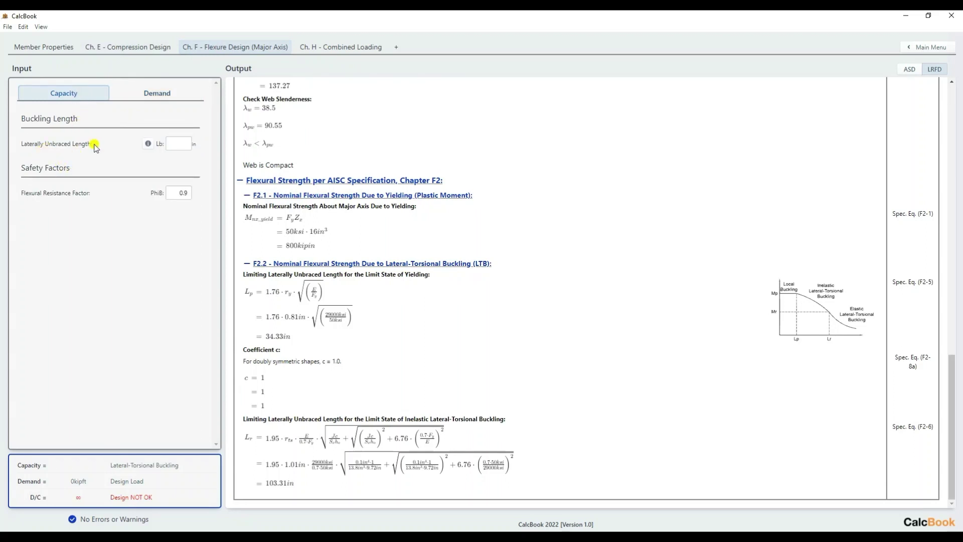
{"action": "left_click", "coordinate": [180, 144]}
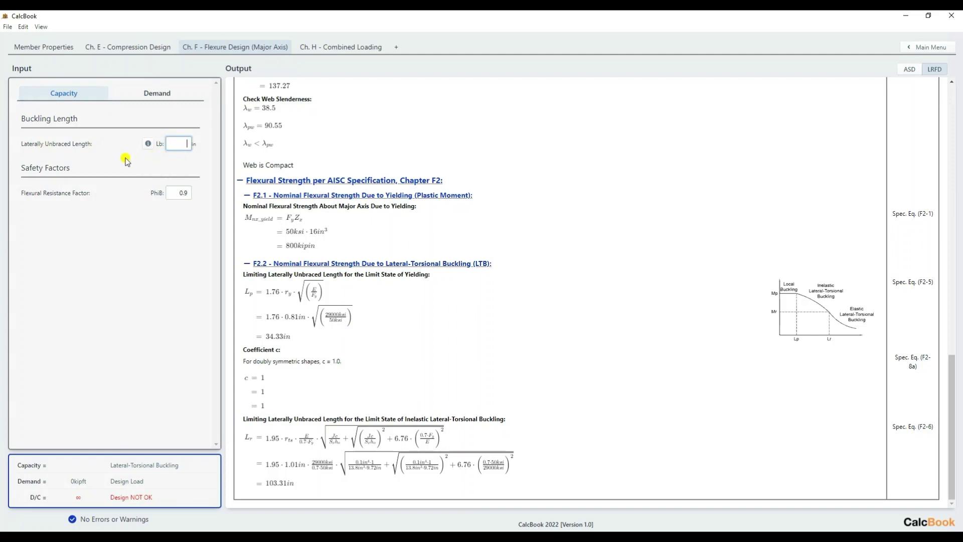
{"action": "type", "text": "120"}
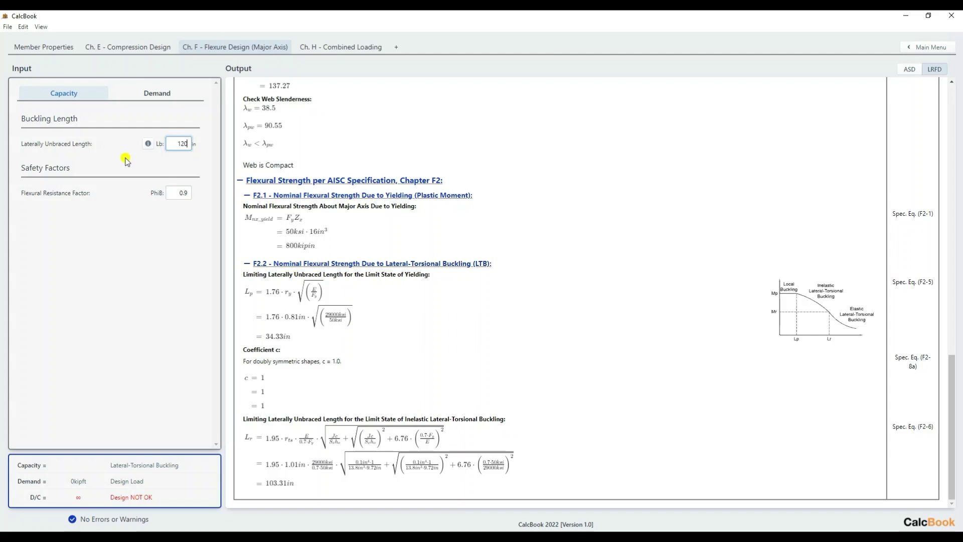
{"action": "left_click", "coordinate": [183, 193]}
{"action": "left_click", "coordinate": [177, 192]}
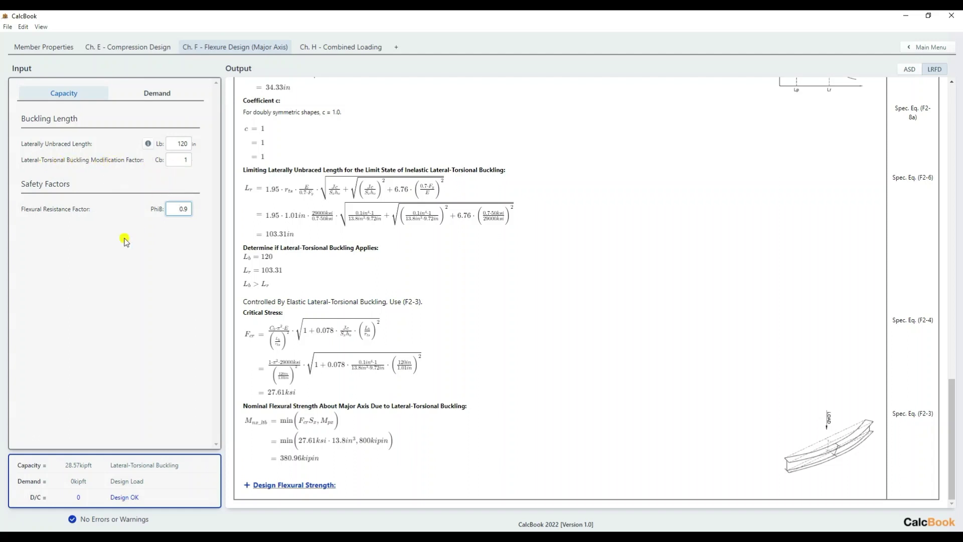
{"action": "left_click", "coordinate": [148, 144]}
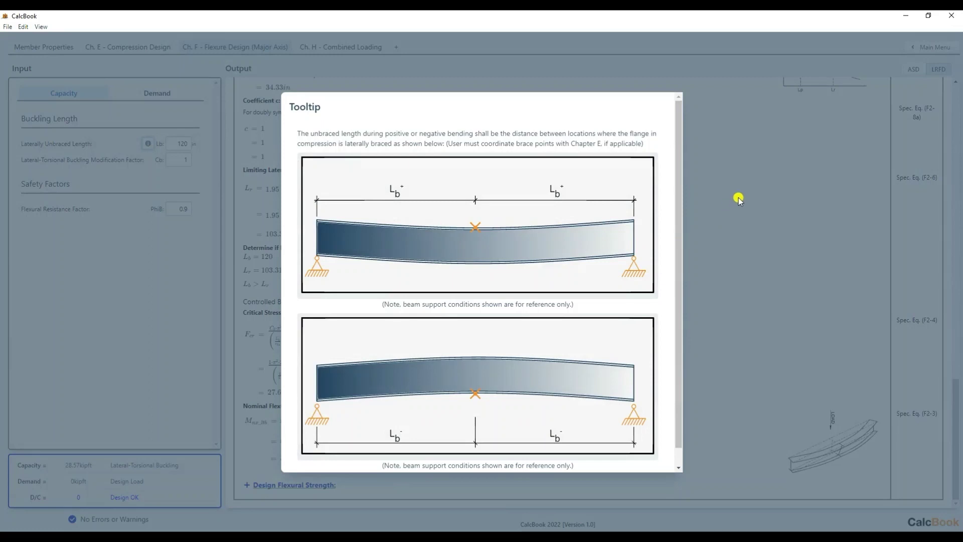
{"action": "left_click", "coordinate": [768, 197]}
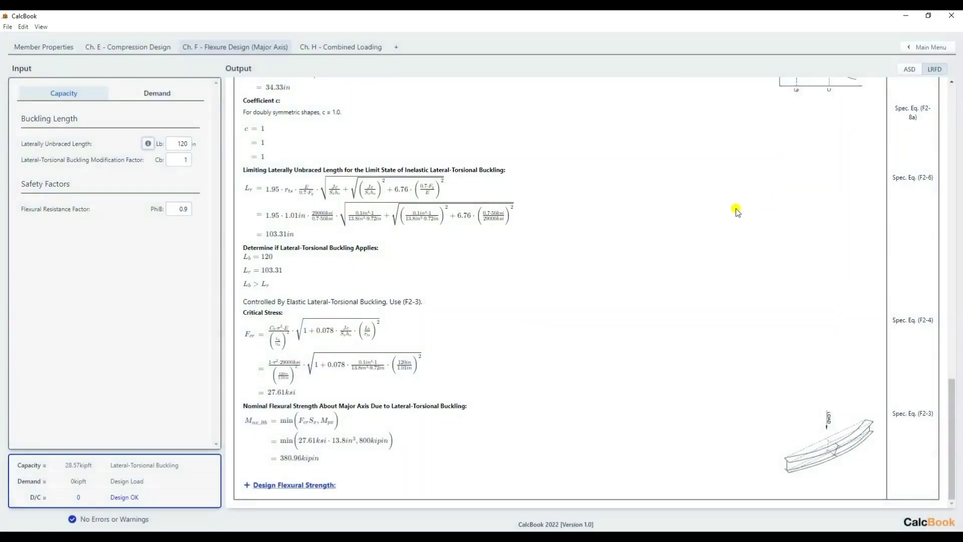
Review the major-axis flexure input summaries, demand calculation, and flange and web slenderness checks with their specification table references.
{"action": "scroll", "coordinate": [396, 258], "scroll_direction": "up", "scroll_amount": 5}
{"action": "scroll", "coordinate": [416, 263], "scroll_direction": "up", "scroll_amount": 10}
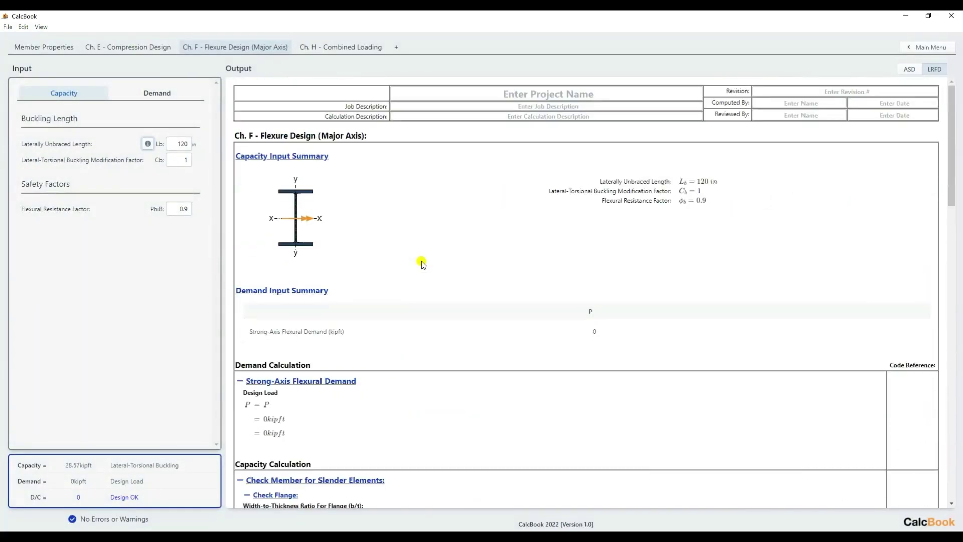
{"action": "scroll", "coordinate": [426, 258], "scroll_direction": "down", "scroll_amount": 3}
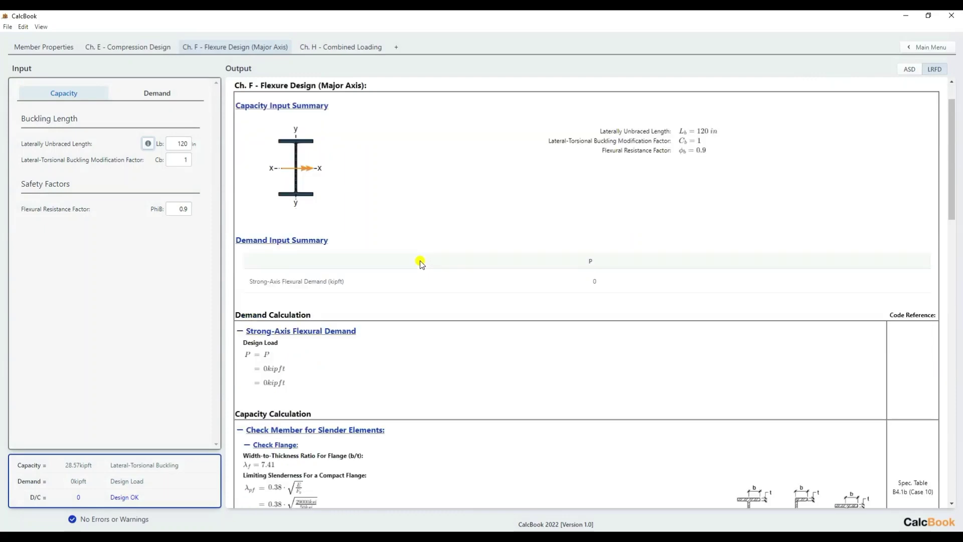
{"action": "scroll", "coordinate": [424, 281], "scroll_direction": "down", "scroll_amount": 1}
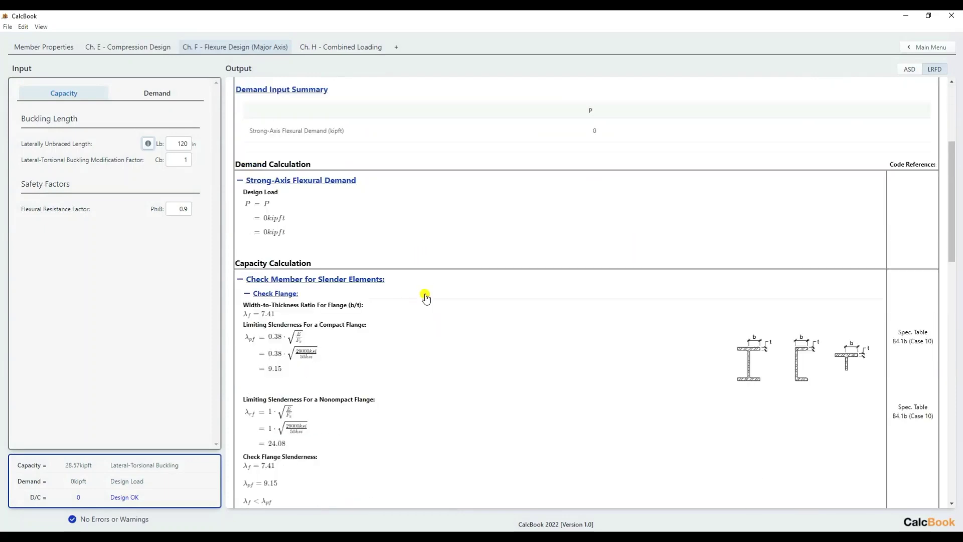
{"action": "scroll", "coordinate": [421, 305], "scroll_direction": "down", "scroll_amount": 1}
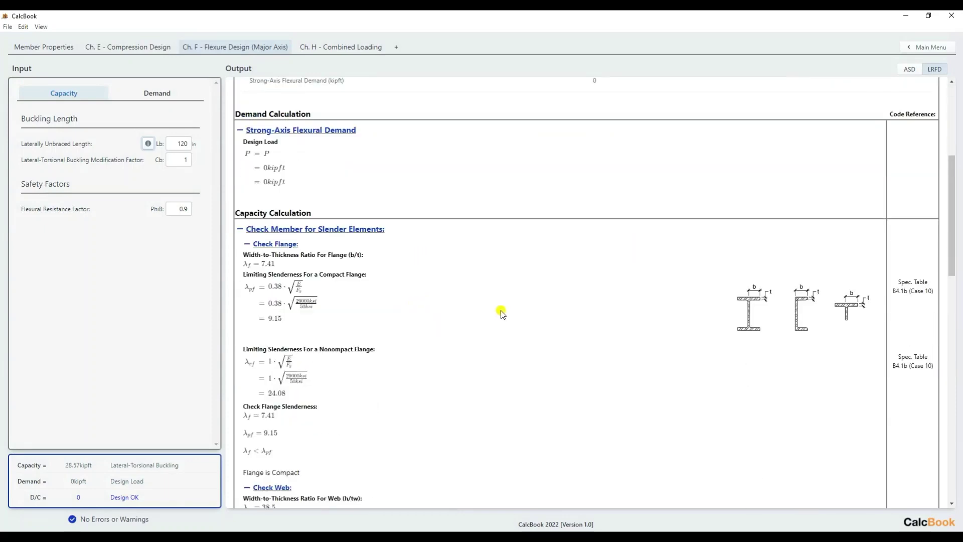
{"action": "left_click_drag", "start_coordinate": [905, 282], "coordinate": [930, 291]}
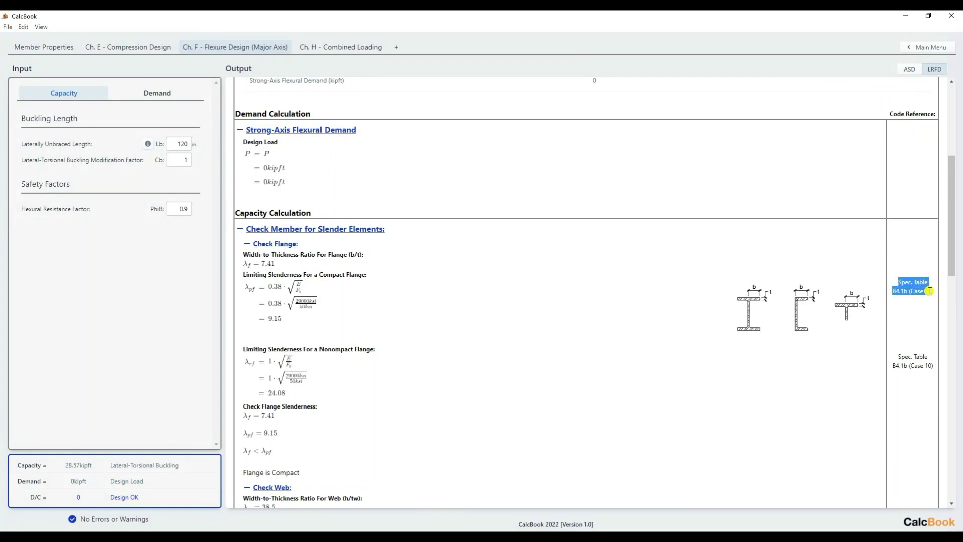
{"action": "left_click", "coordinate": [910, 295]}
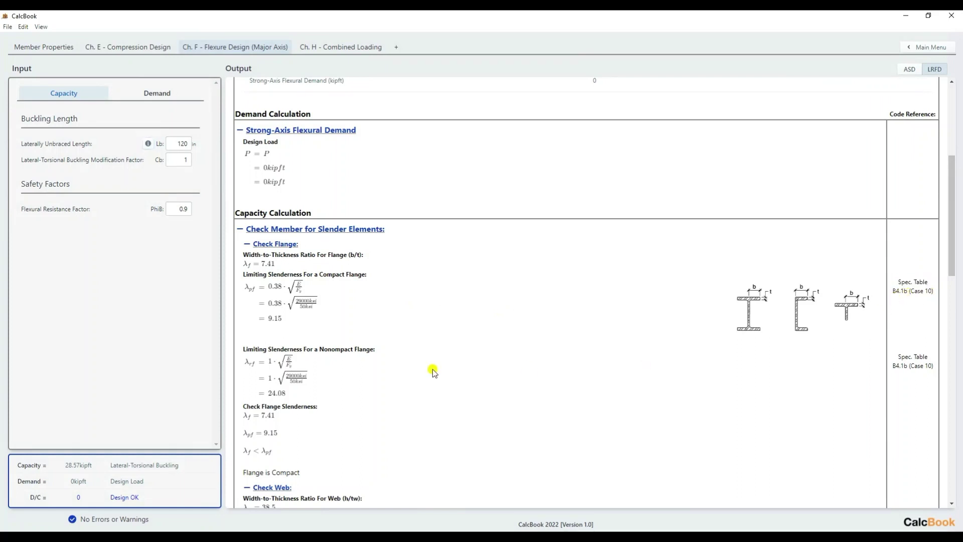
{"action": "scroll", "coordinate": [307, 283], "scroll_direction": "down", "scroll_amount": 3}
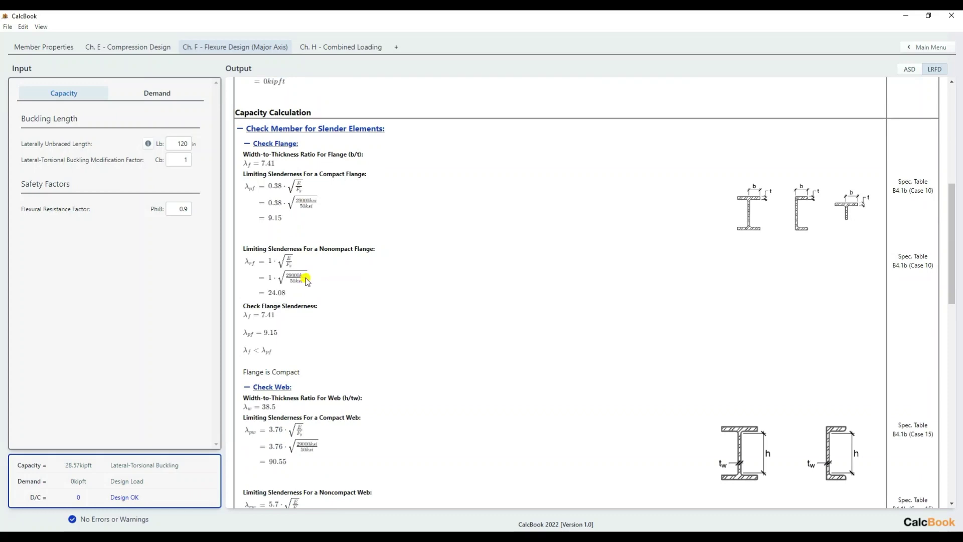
{"action": "scroll", "coordinate": [327, 303], "scroll_direction": "down", "scroll_amount": 3}
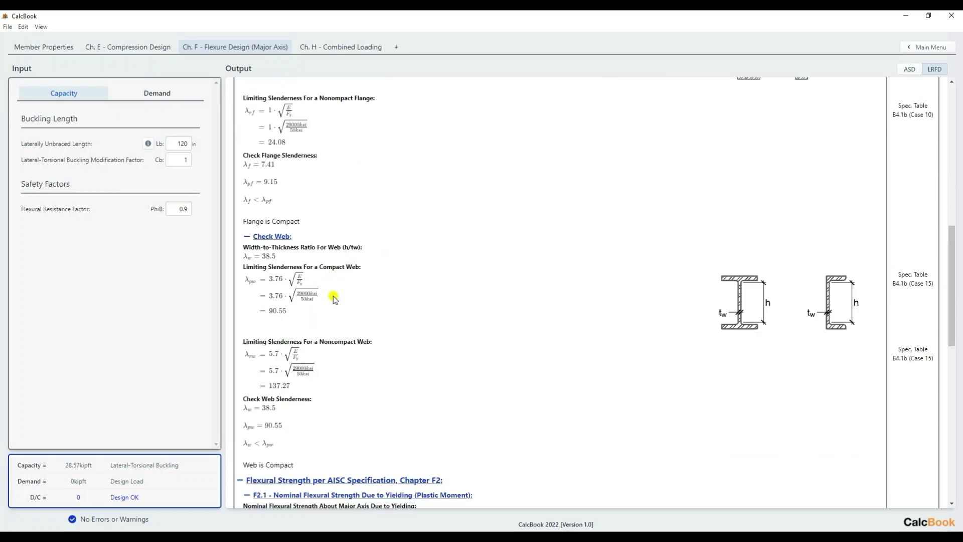
{"action": "scroll", "coordinate": [351, 366], "scroll_direction": "down", "scroll_amount": 2}
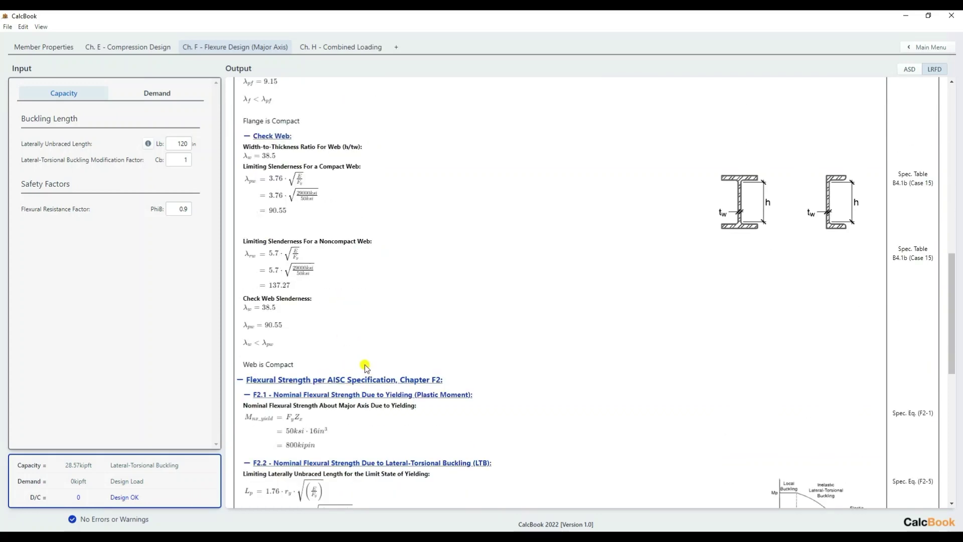
Review the Chapter F2 yielding and lateral-torsional buckling calculations and expand the design flexural strength.
{"action": "scroll", "coordinate": [378, 363], "scroll_direction": "down", "scroll_amount": 2}
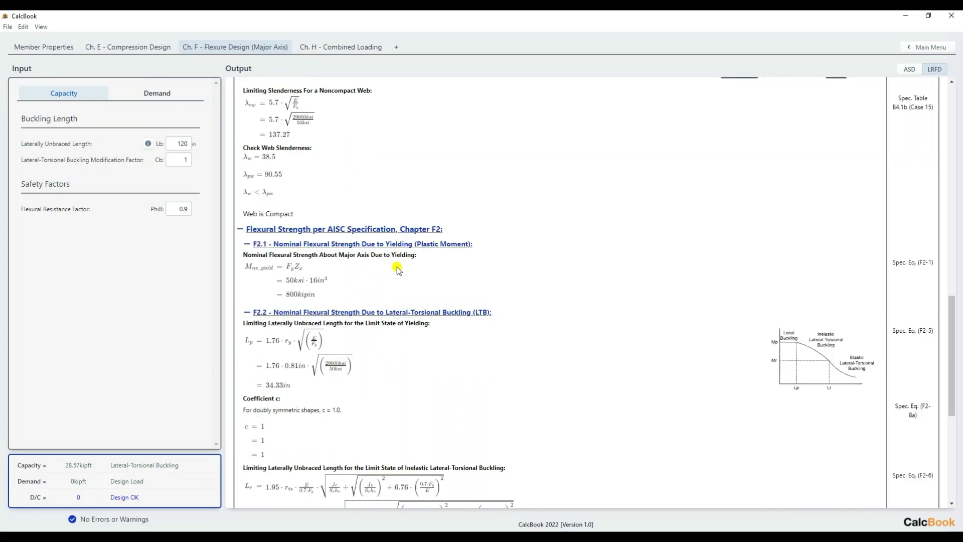
{"action": "scroll", "coordinate": [423, 275], "scroll_direction": "down", "scroll_amount": 1}
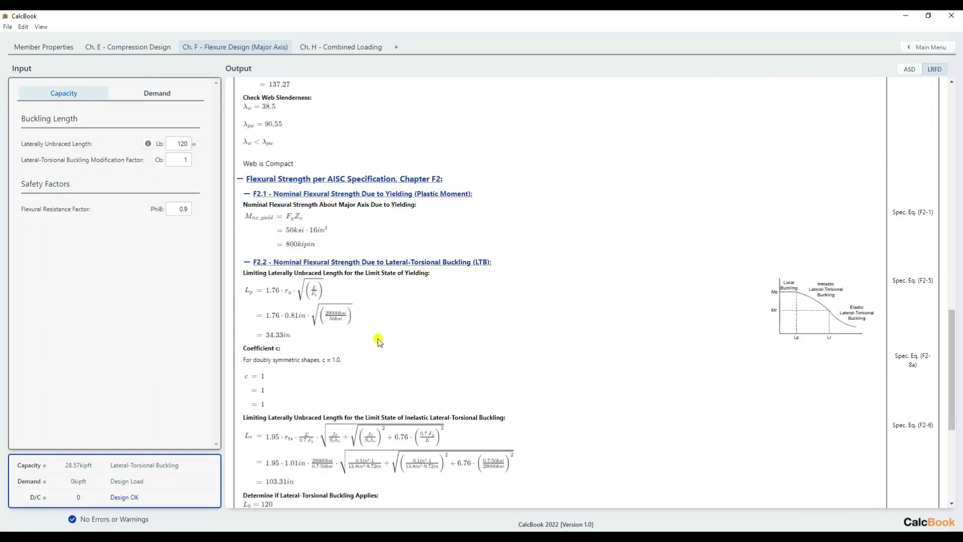
{"action": "scroll", "coordinate": [374, 349], "scroll_direction": "down", "scroll_amount": 3}
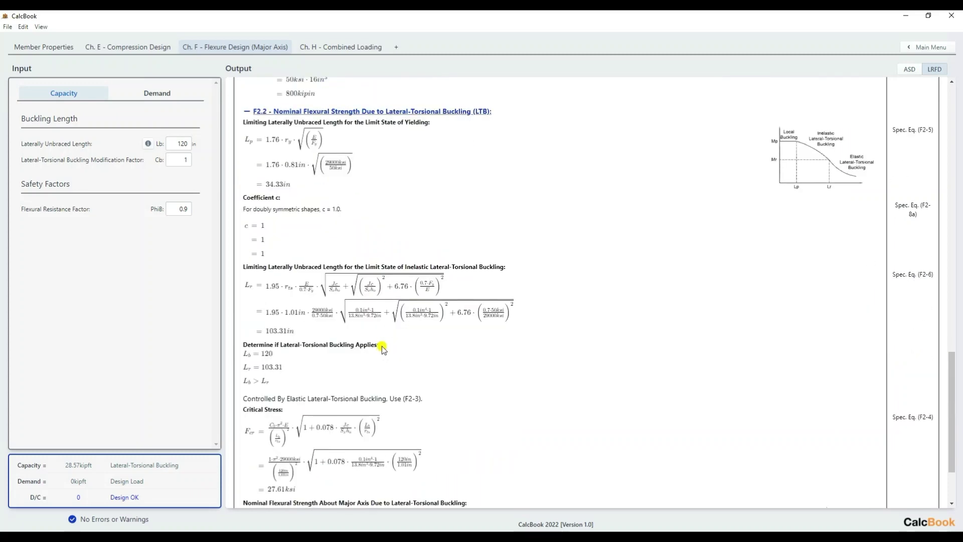
{"action": "scroll", "coordinate": [383, 345], "scroll_direction": "down", "scroll_amount": 2}
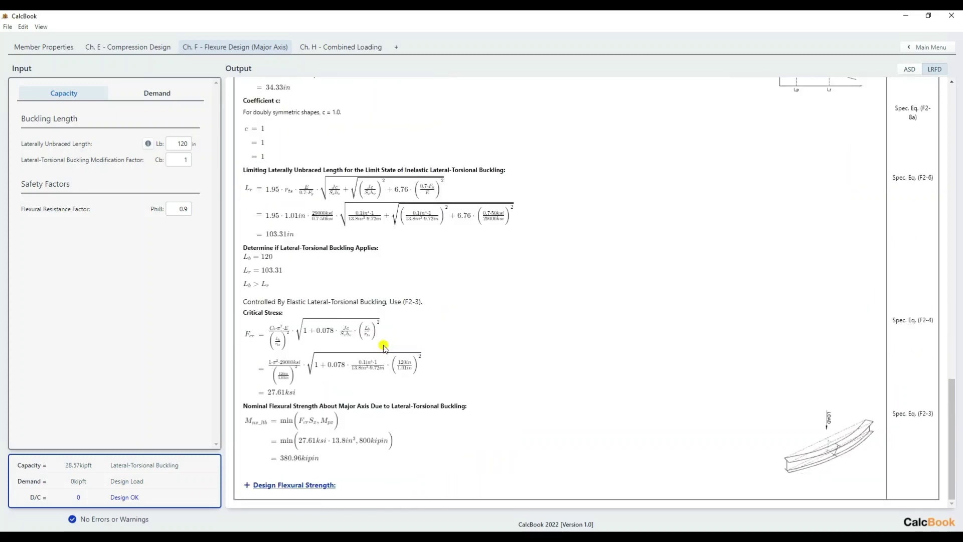
{"action": "left_click", "coordinate": [255, 485]}
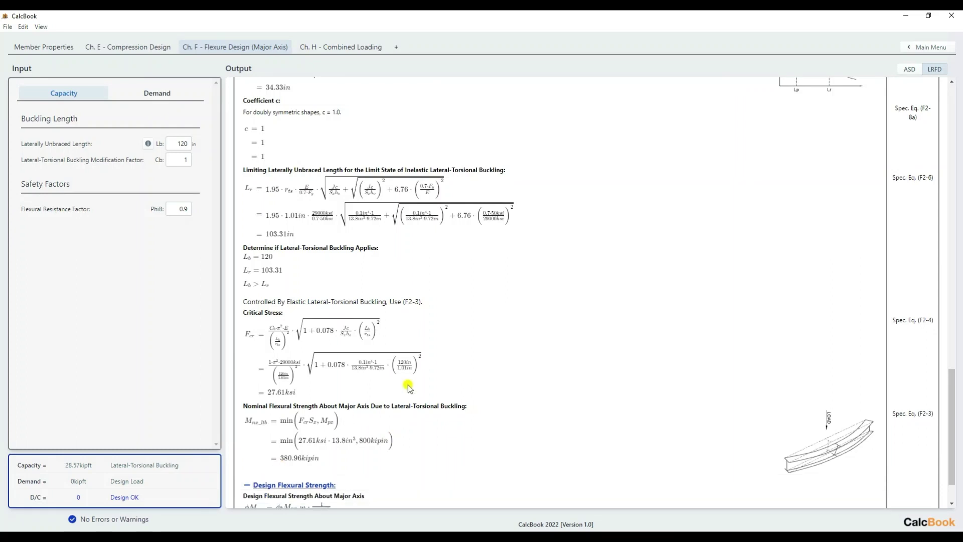
{"action": "scroll", "coordinate": [418, 387], "scroll_direction": "down", "scroll_amount": 1}
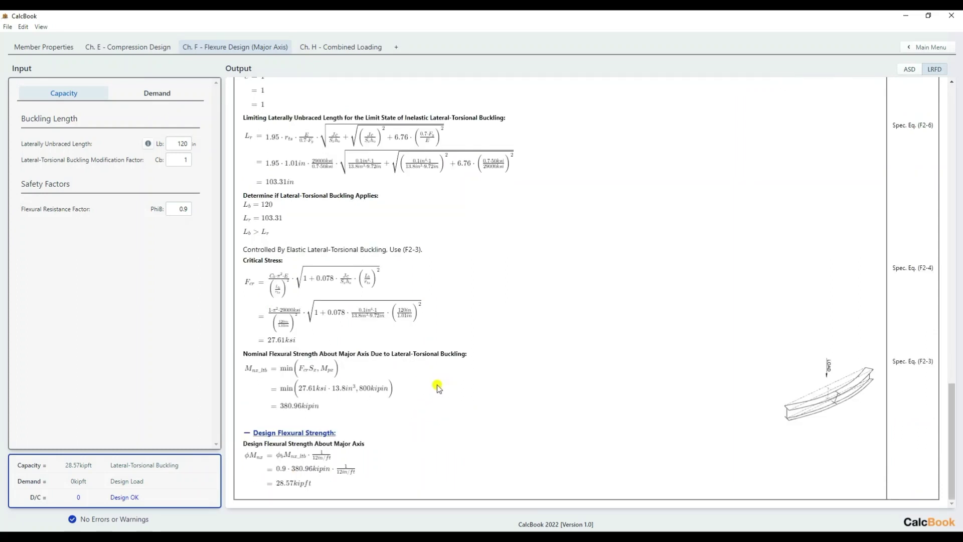
Set the strong-axis flexural demand's design load to 55 kip-ft and check the resulting demand-to-capacity ratio.
{"action": "left_click", "coordinate": [161, 96]}
{"action": "left_click", "coordinate": [175, 198]}
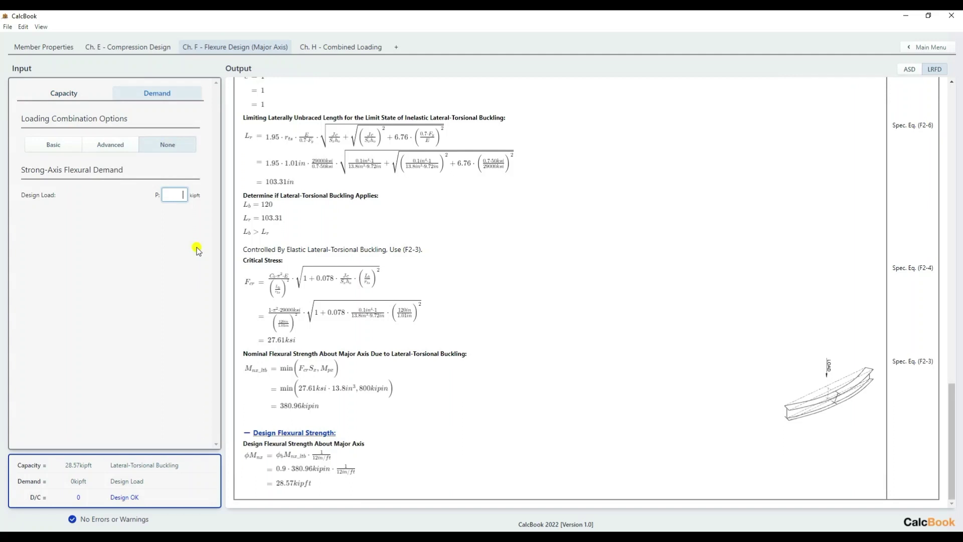
{"action": "key", "text": "Tab"}
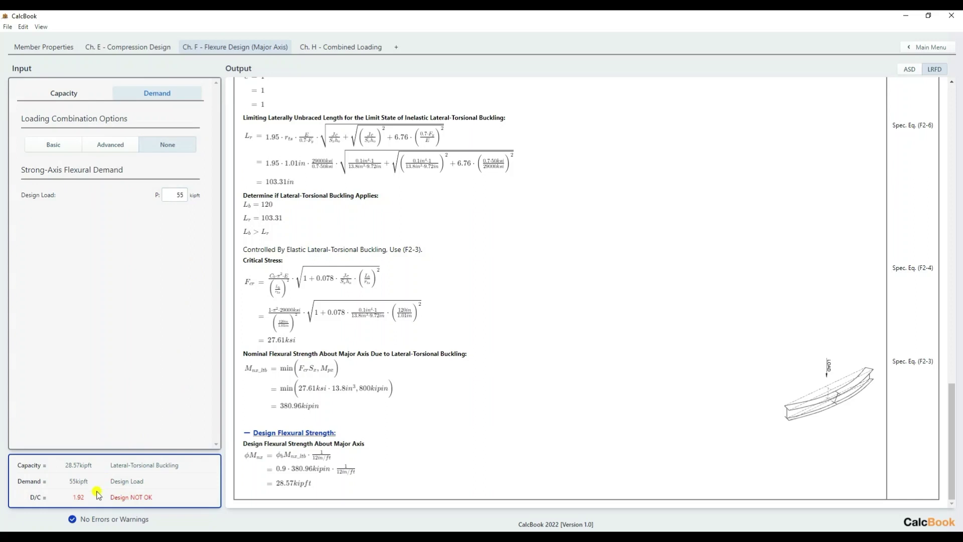
{"action": "left_click_drag", "start_coordinate": [74, 497], "coordinate": [93, 499]}
{"action": "left_click", "coordinate": [153, 377]}
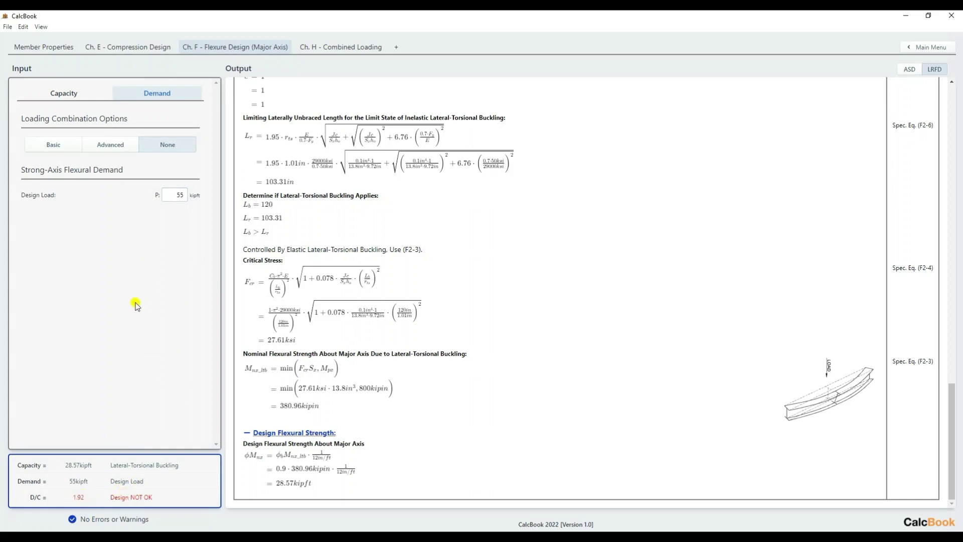
Examine the Chapter H combined loading inputs and expand the combined loading calculation.
{"action": "left_click", "coordinate": [345, 50]}
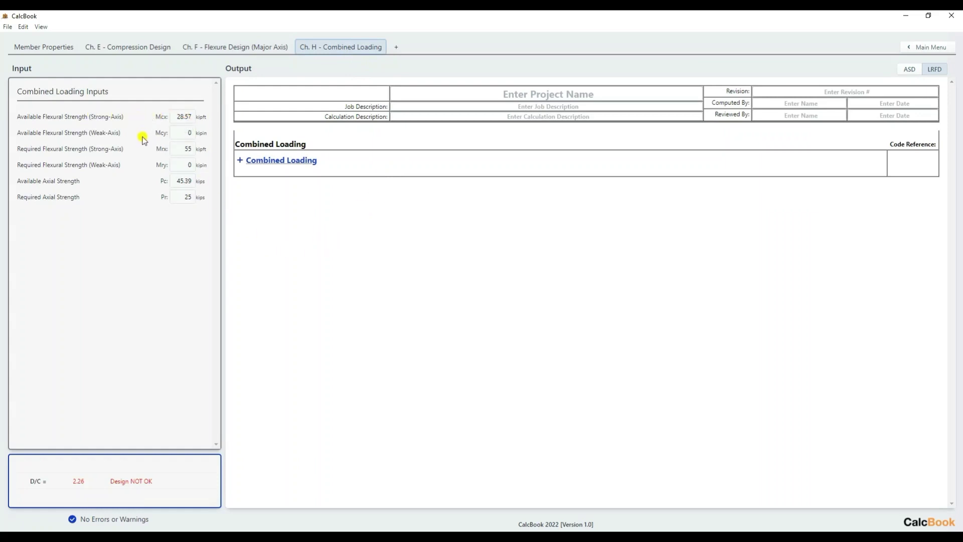
{"action": "left_click", "coordinate": [240, 161]}
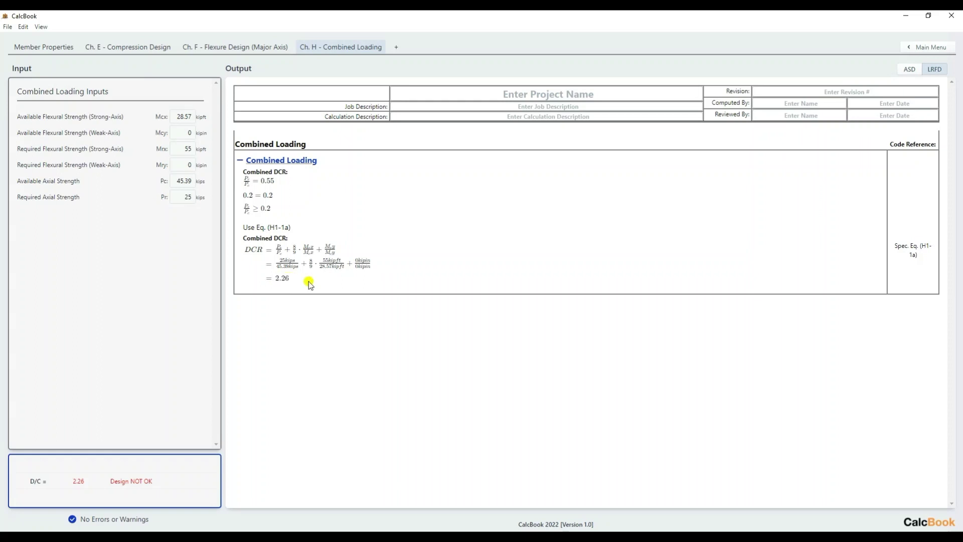
Change the member's shape section to W10X60 in the member properties.
{"action": "left_click", "coordinate": [56, 50]}
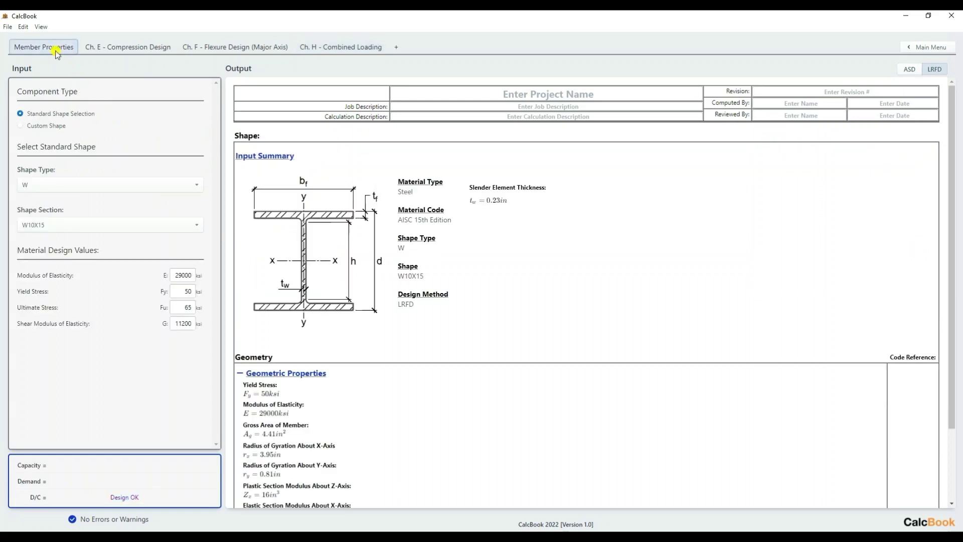
{"action": "left_click", "coordinate": [118, 224]}
{"action": "scroll", "coordinate": [132, 260], "scroll_direction": "down", "scroll_amount": 4}
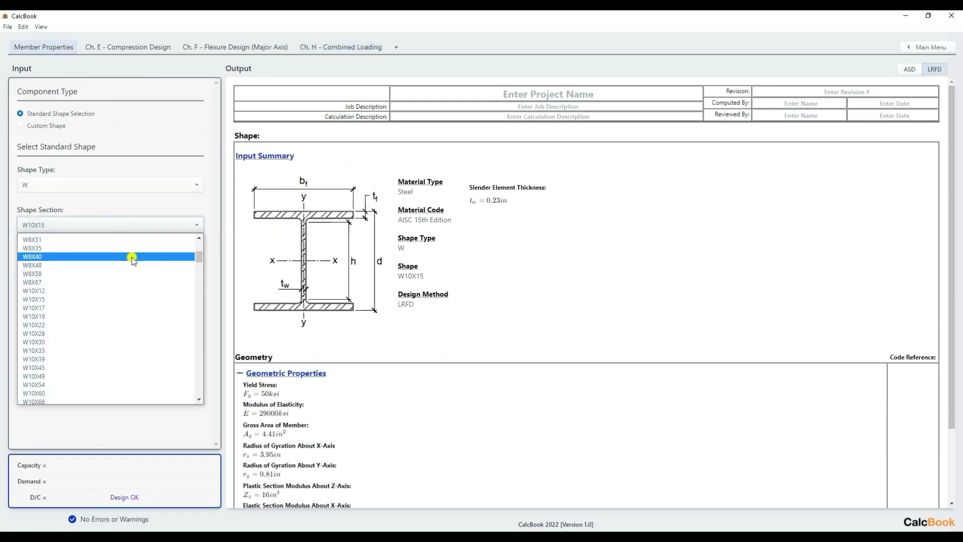
{"action": "scroll", "coordinate": [130, 301], "scroll_direction": "down", "scroll_amount": 4}
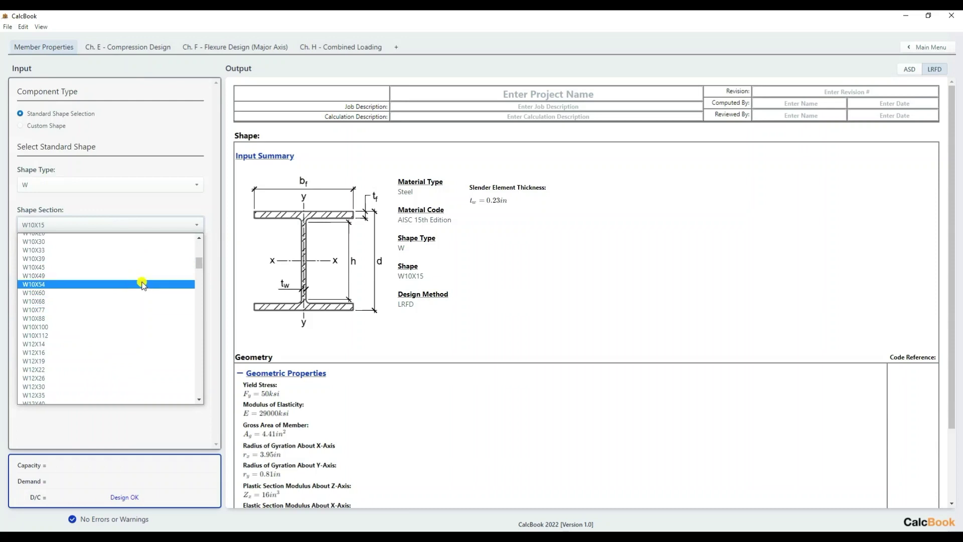
{"action": "left_click", "coordinate": [133, 293]}
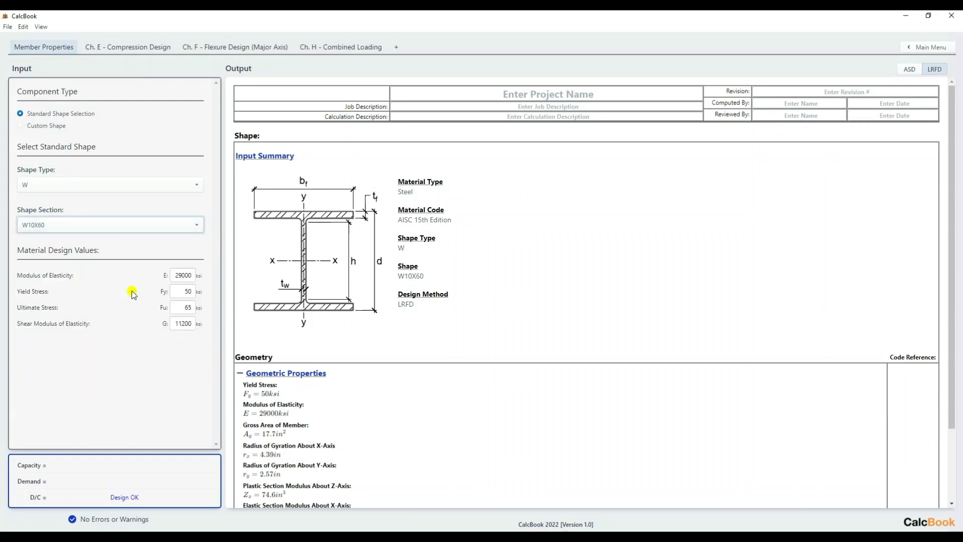
Check the combined loading, flexure and compression results for the W10X60 section, then return to the member properties.
{"action": "left_click", "coordinate": [321, 47]}
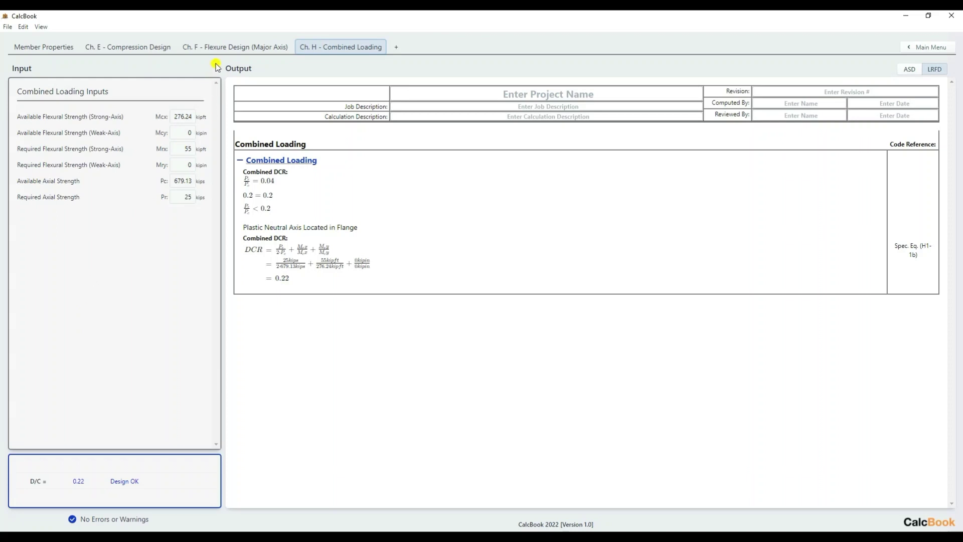
{"action": "left_click", "coordinate": [187, 46]}
{"action": "left_click", "coordinate": [152, 49]}
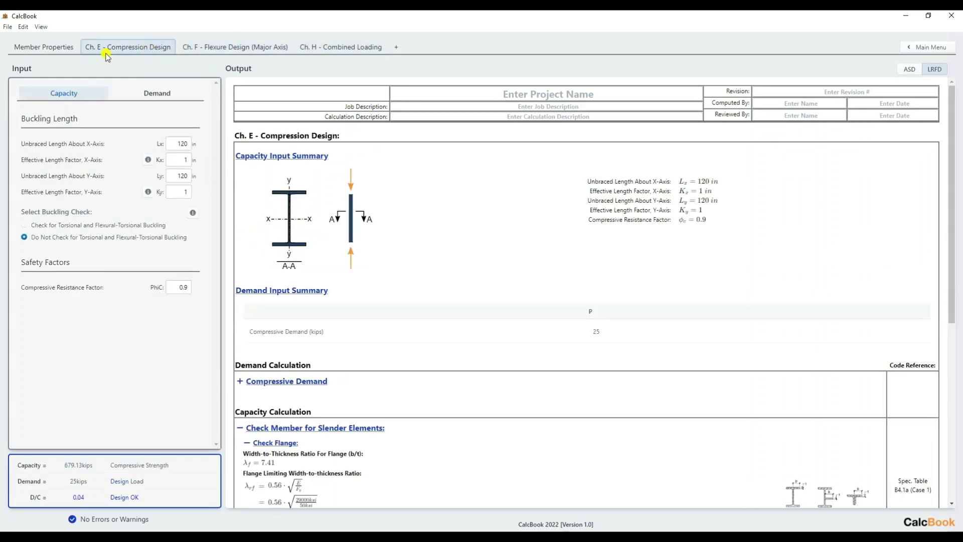
{"action": "left_click", "coordinate": [67, 47]}
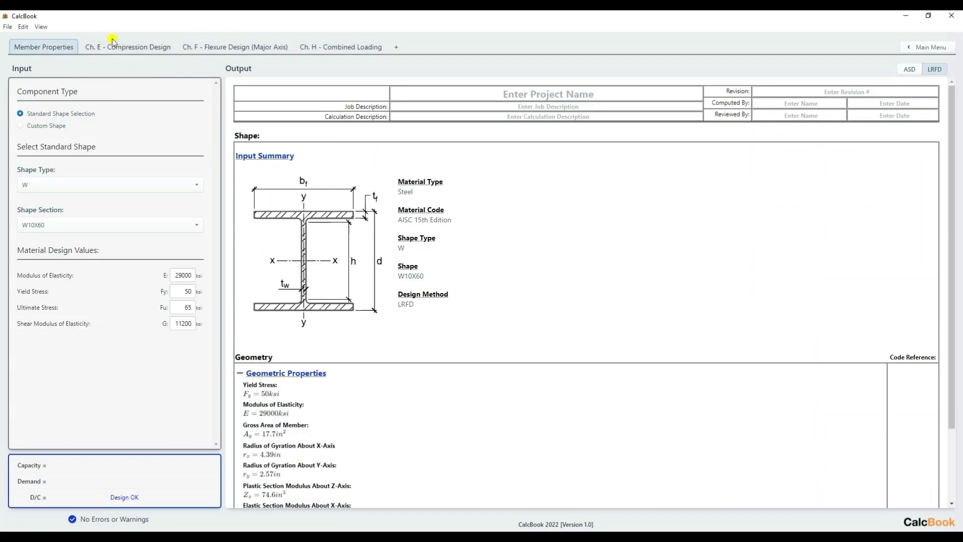